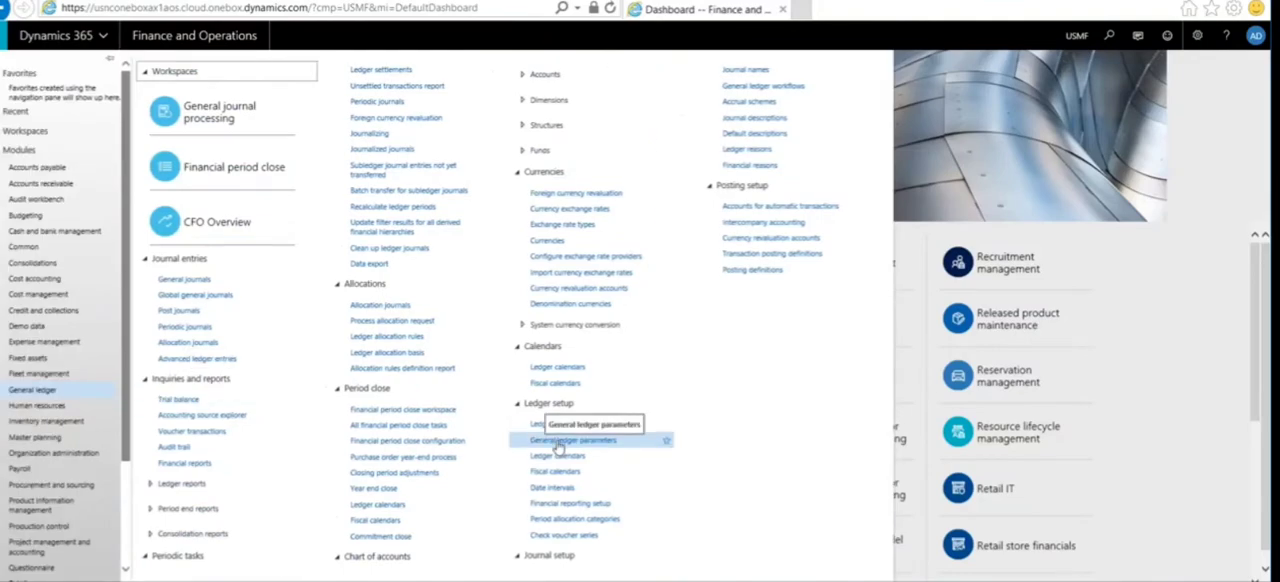
Step: Open the general ledger parameters to review the ledger and fiscal year close settings
click(558, 441)
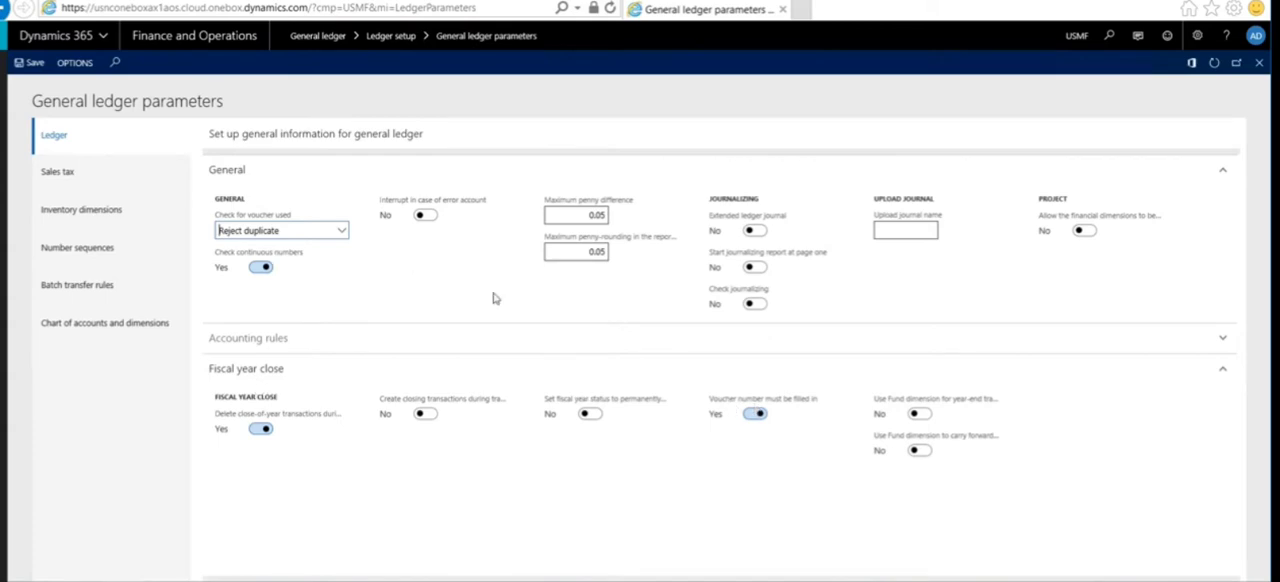
Step: Open the general ledger's fiscal calendars and display year 2018 of the Fiscal calendar
click(3, 76)
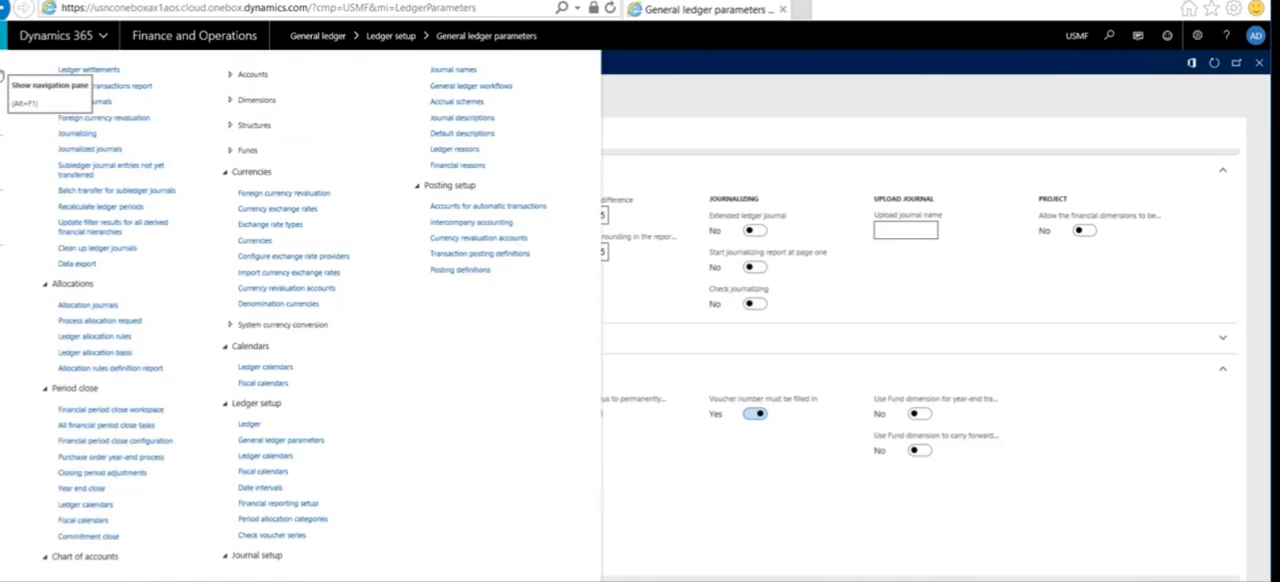
click(3, 76)
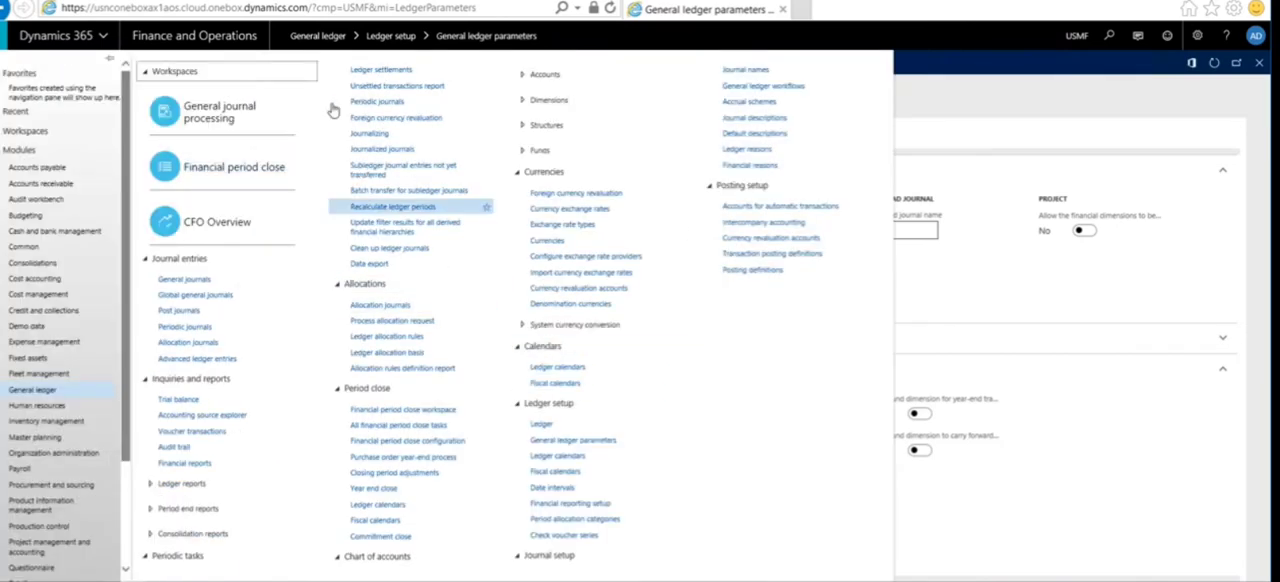
click(561, 386)
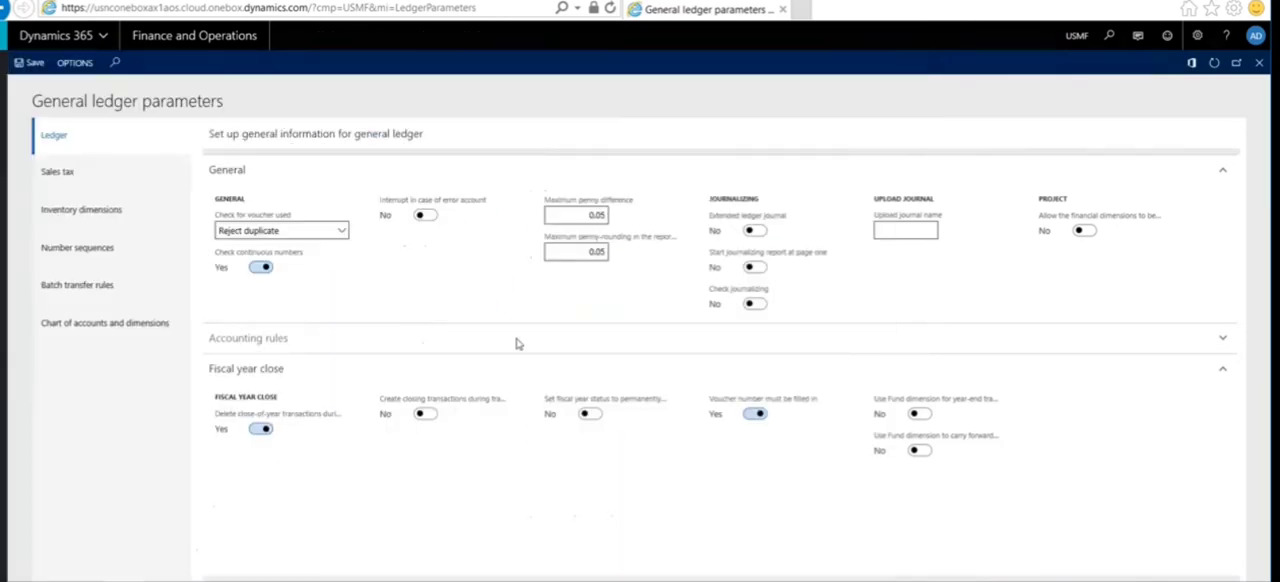
click(194, 36)
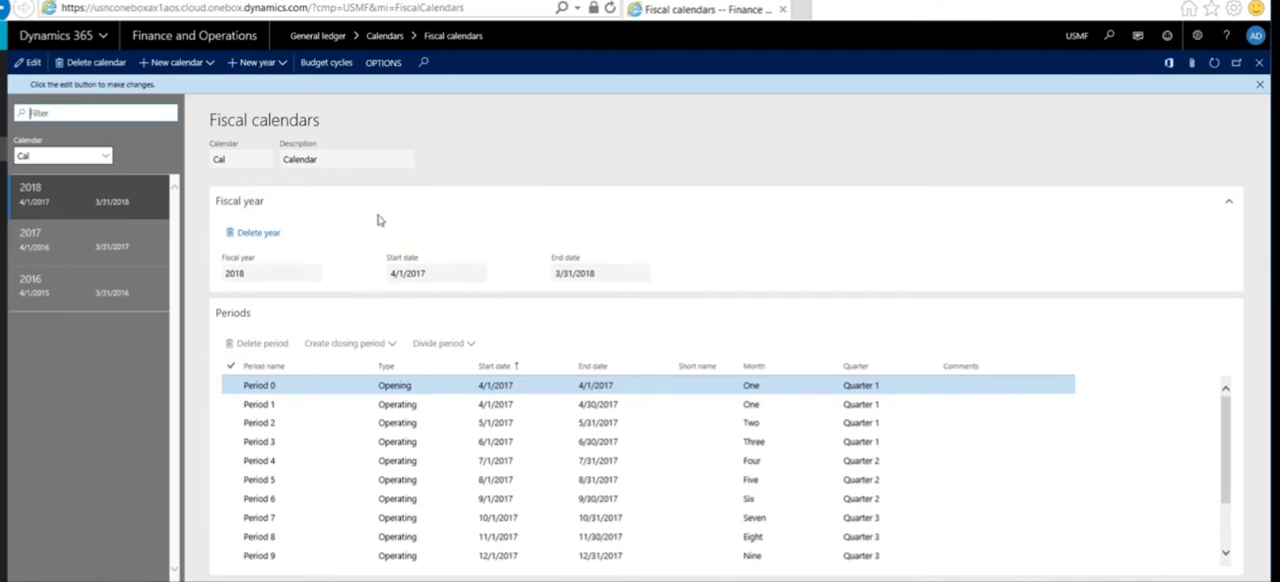
click(105, 160)
click(105, 160)
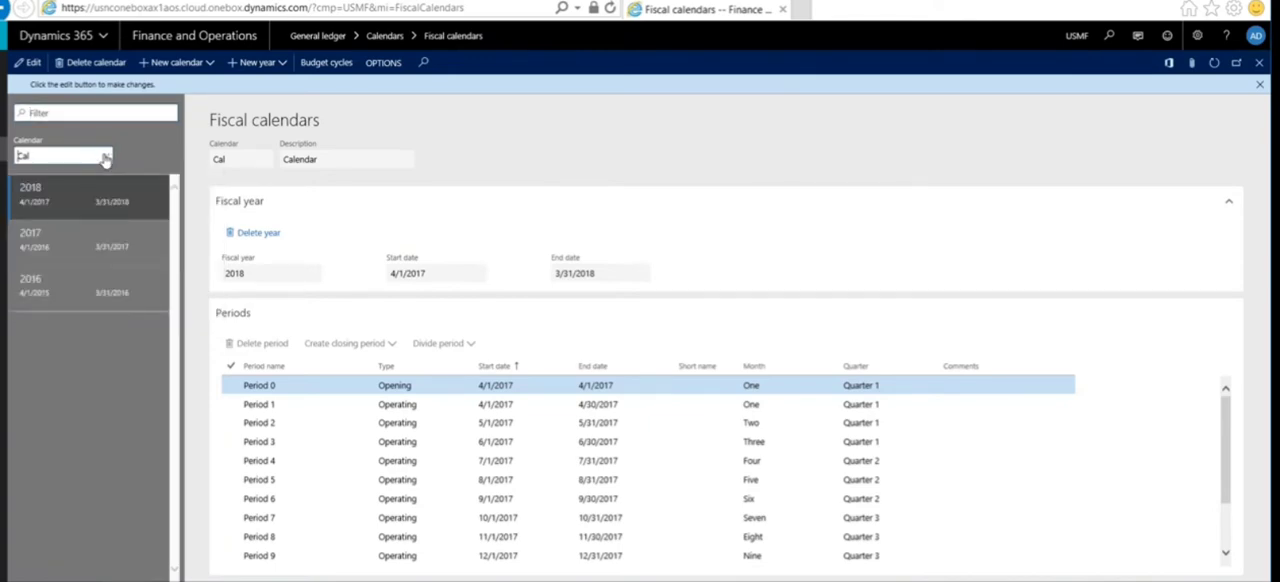
click(105, 157)
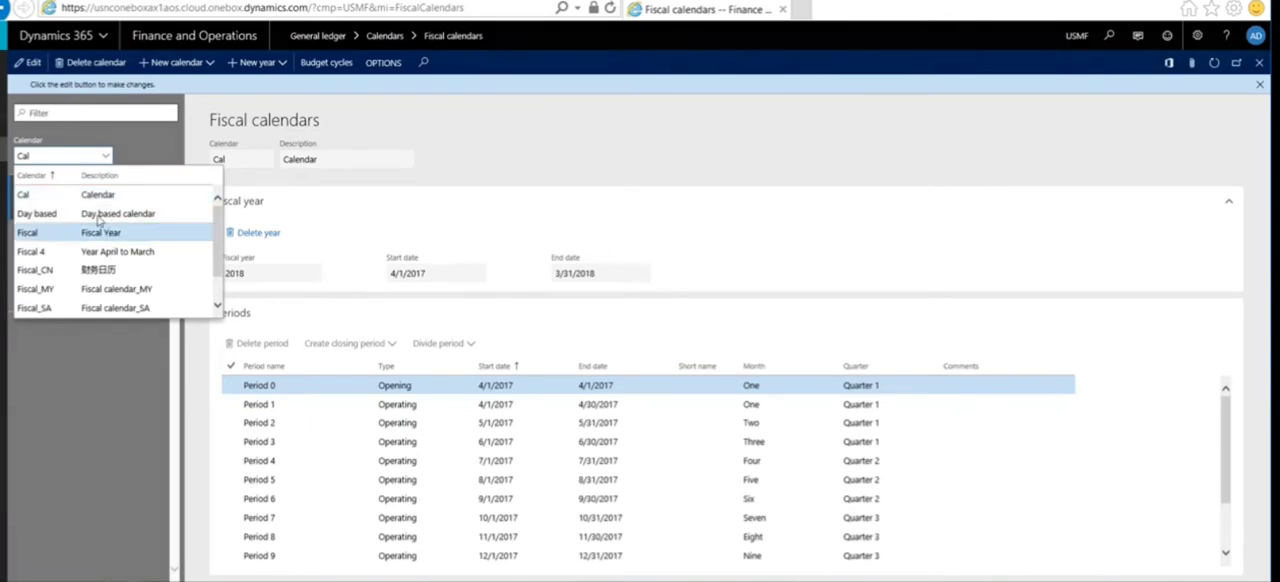
click(95, 230)
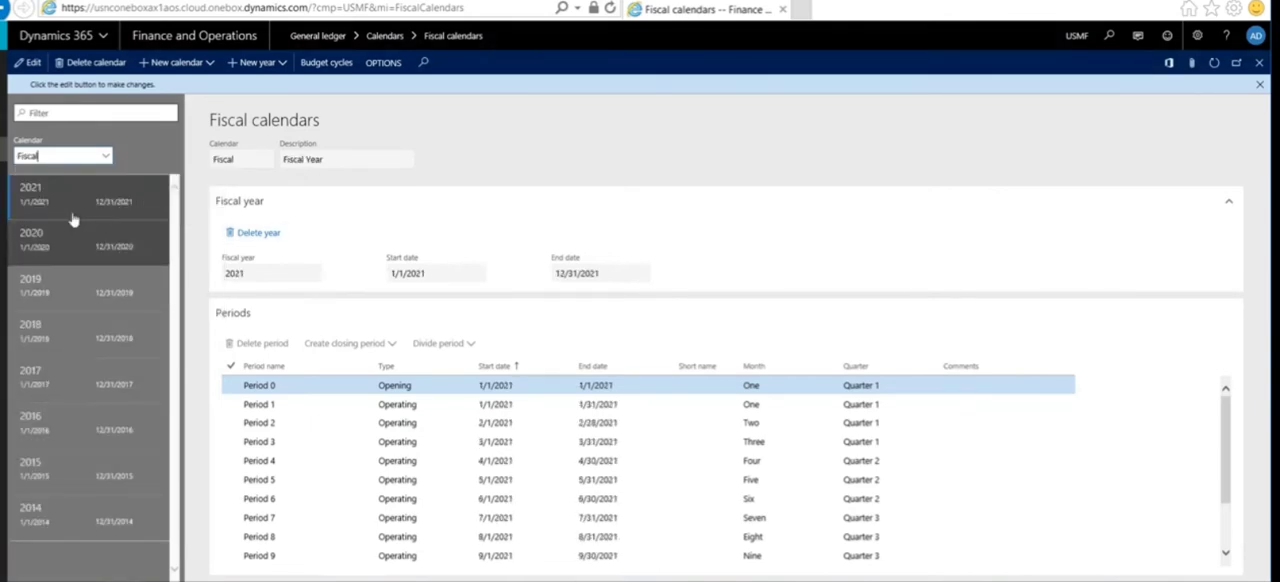
click(90, 328)
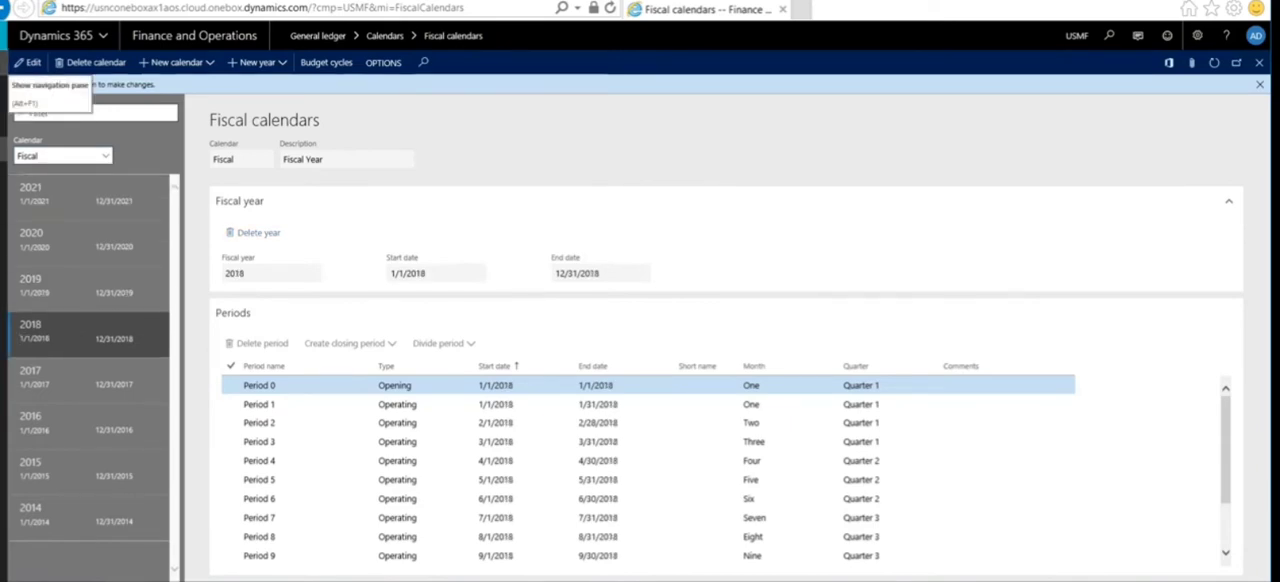
Step: Open the ledger calendars and examine the legal entities' period status for the 2017 periods from Period 1 through Period 12
click(4, 62)
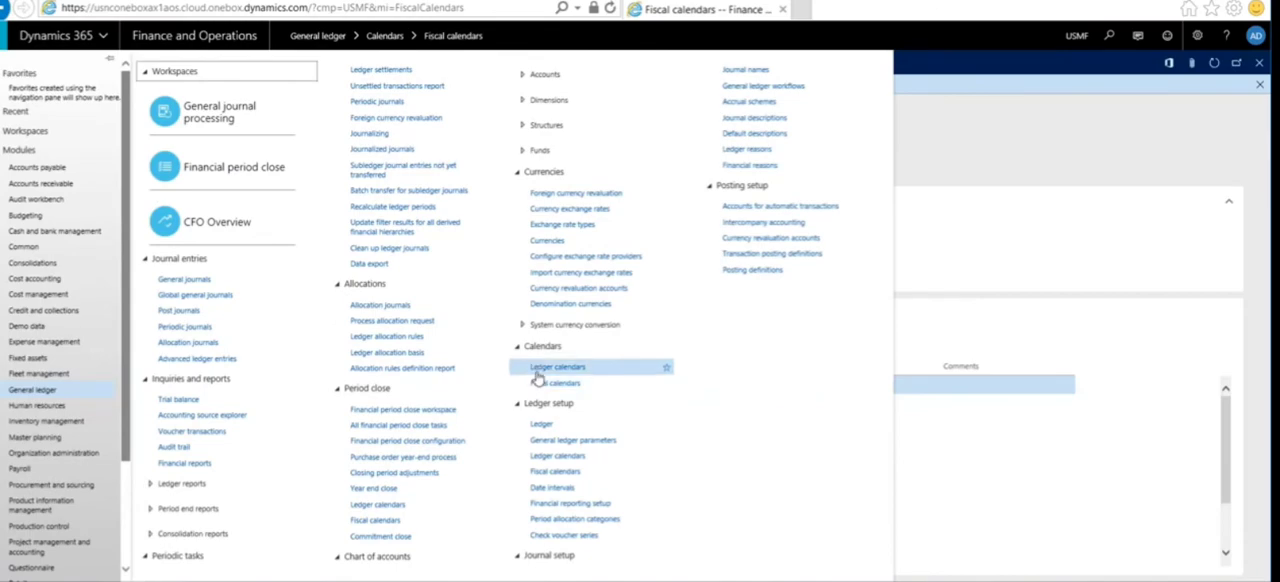
click(538, 376)
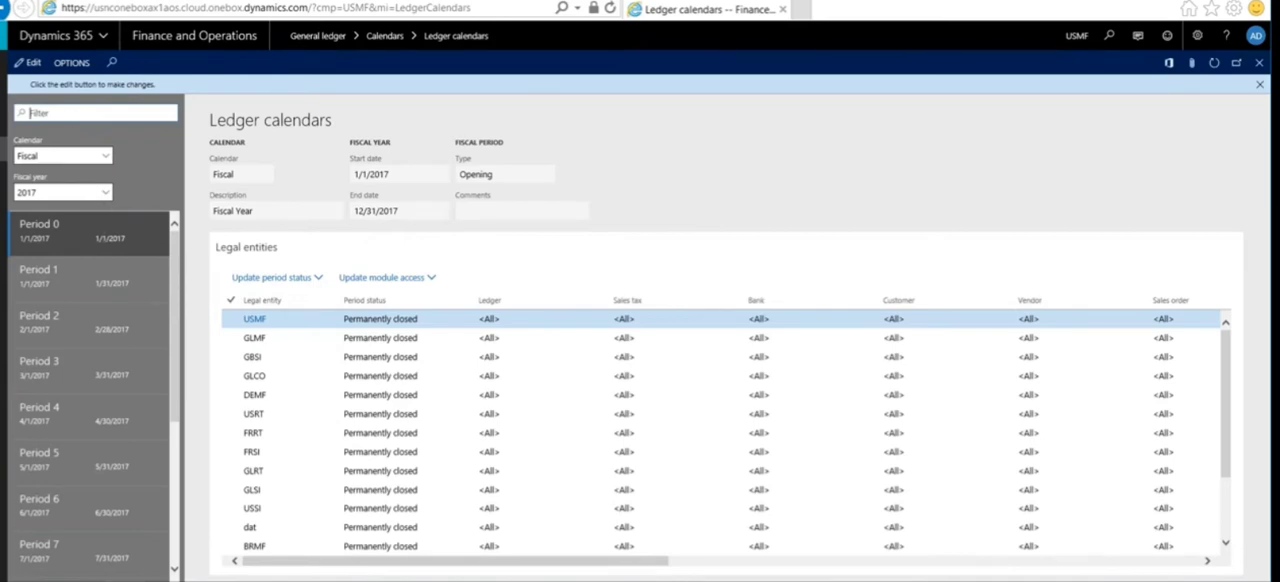
click(95, 276)
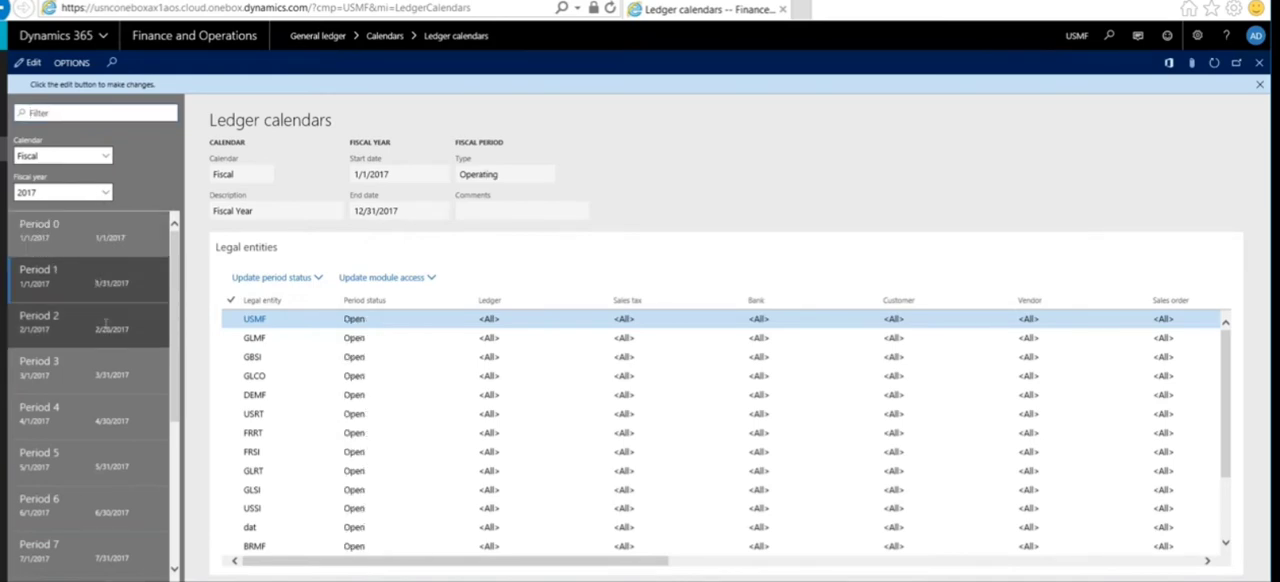
scroll(95, 315, down, 3)
scroll(89, 306, down, 2)
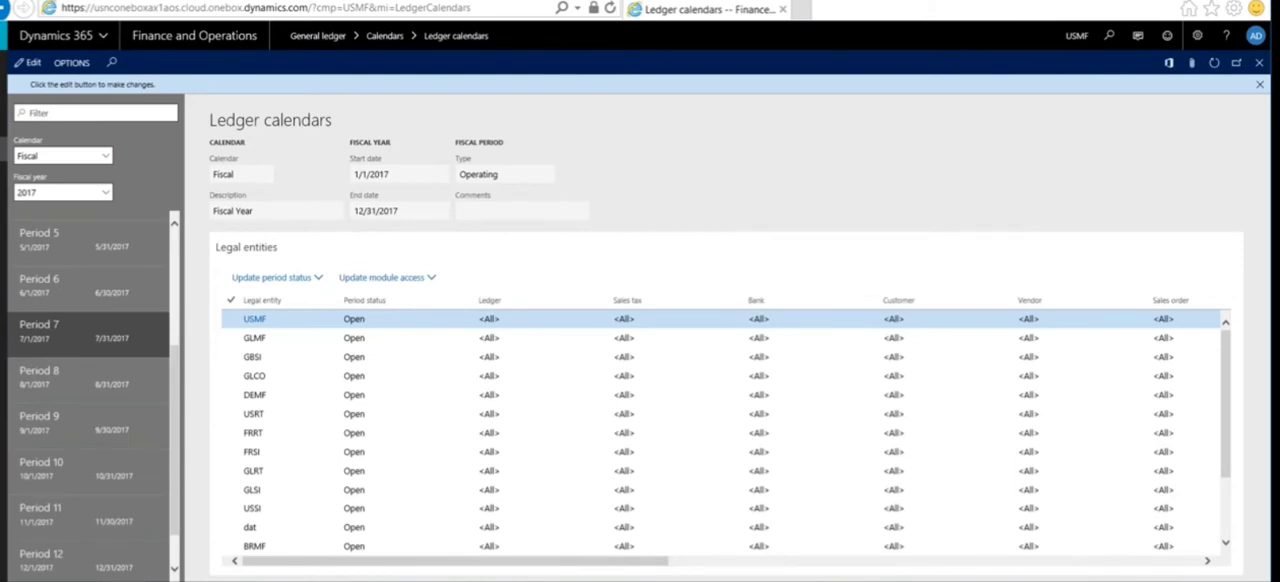
key(Down)
key(Down)
key(Down)
key(Down)
key(Down)
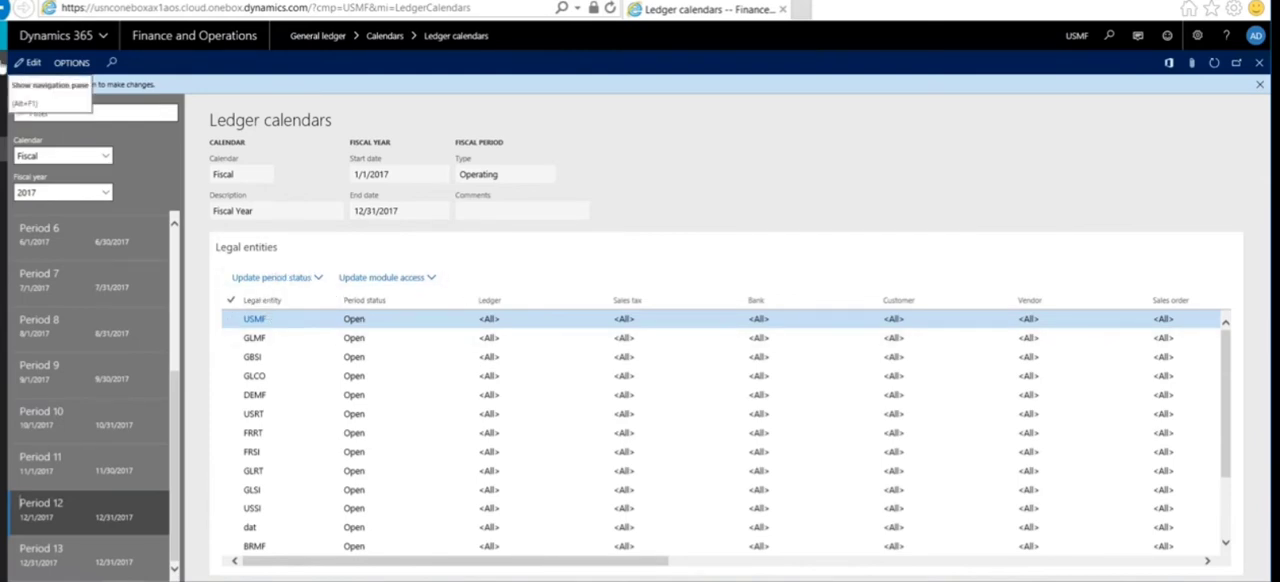
Step: Open the general ledger's Year end close page and put the US companies group into edit mode
click(6, 62)
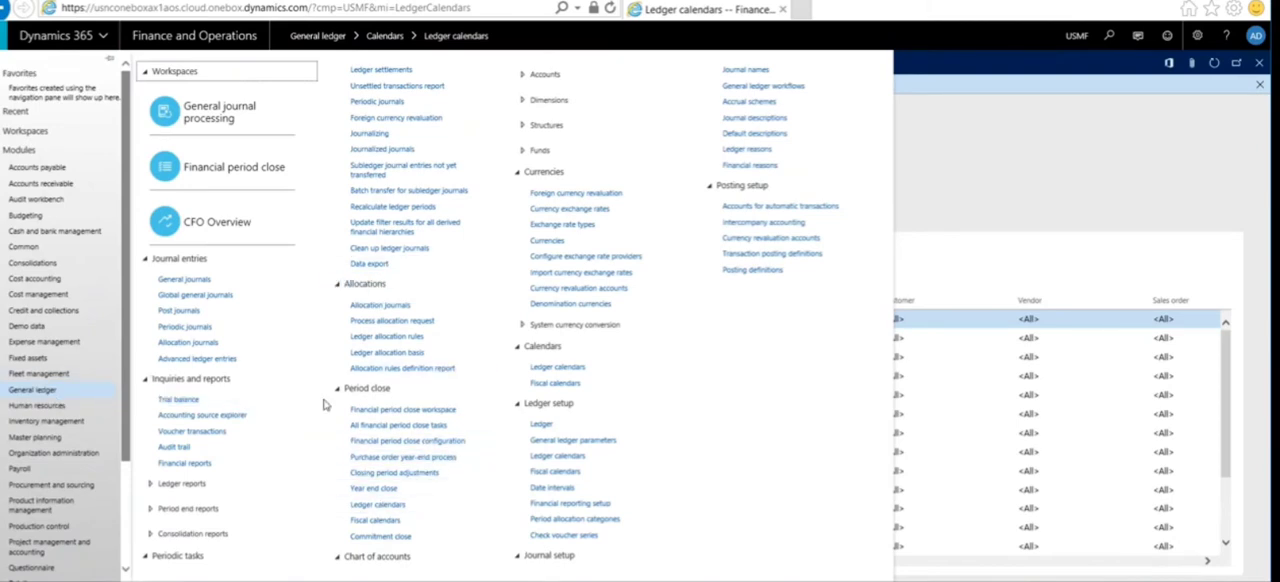
click(397, 489)
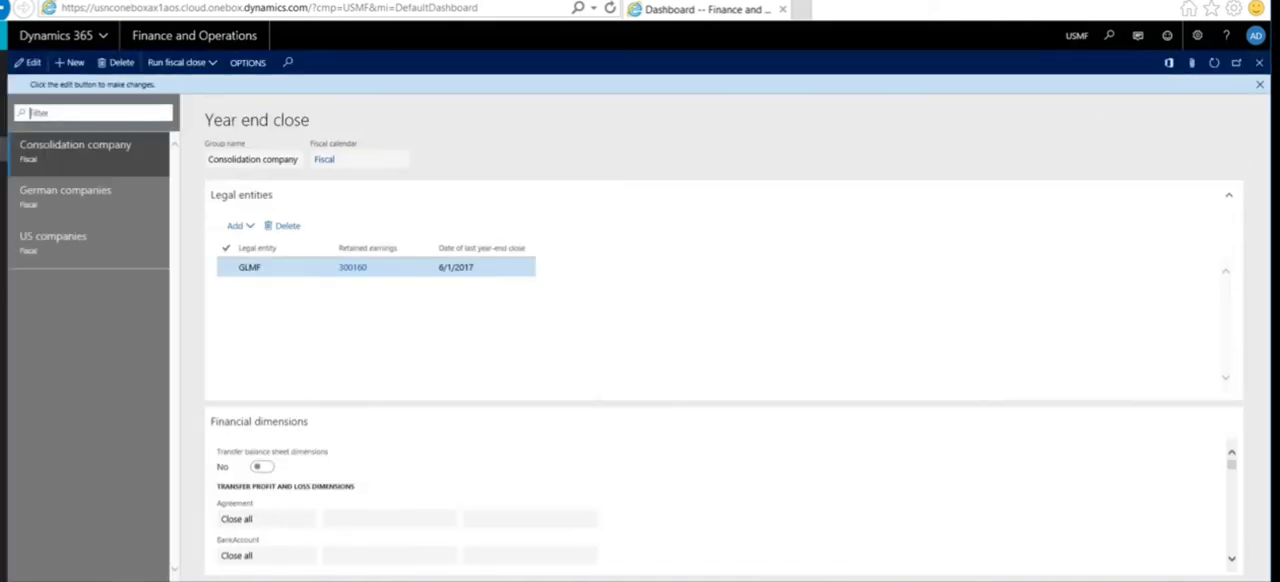
click(102, 238)
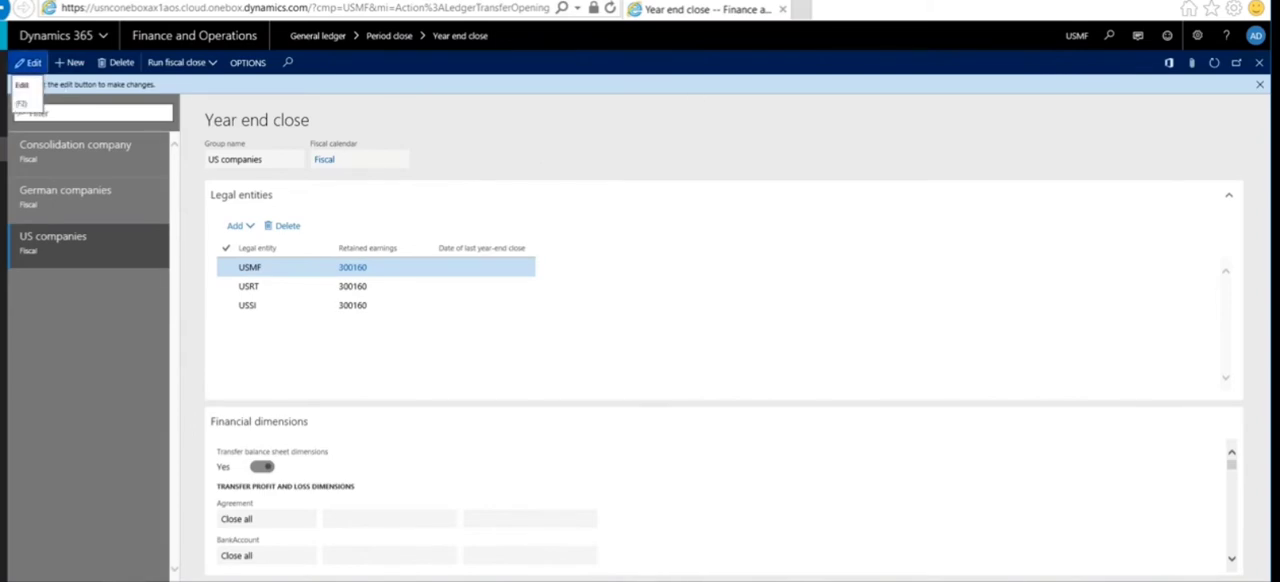
click(30, 62)
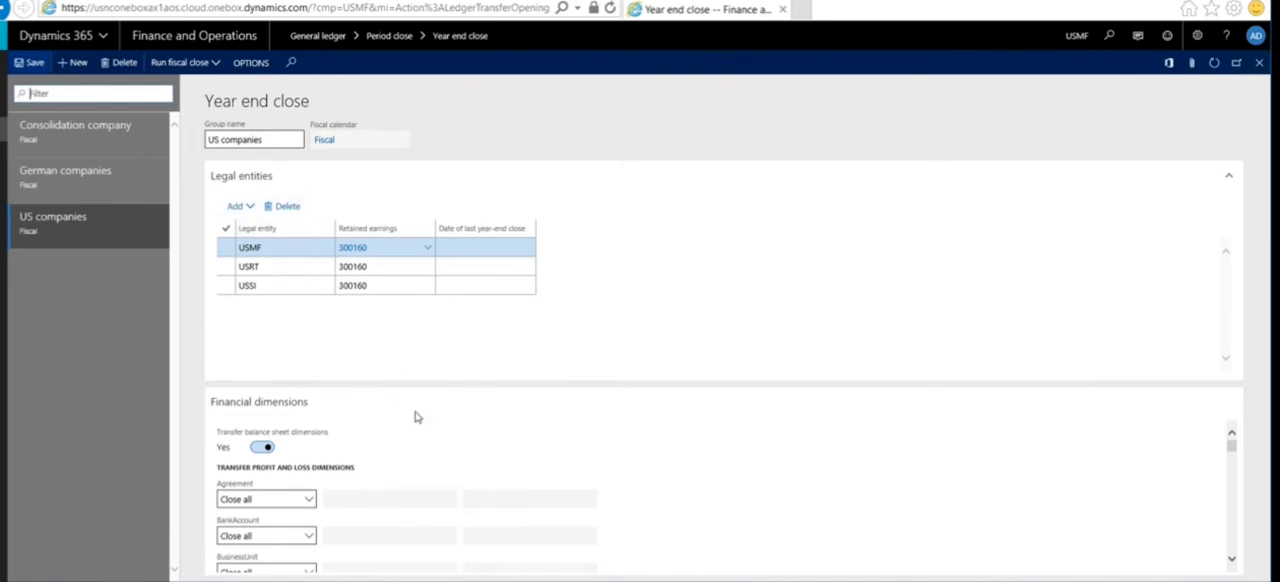
Step: Examine the US companies group's balance sheet dimension transfer setting and the closing options available for the Agreement dimension
click(1233, 563)
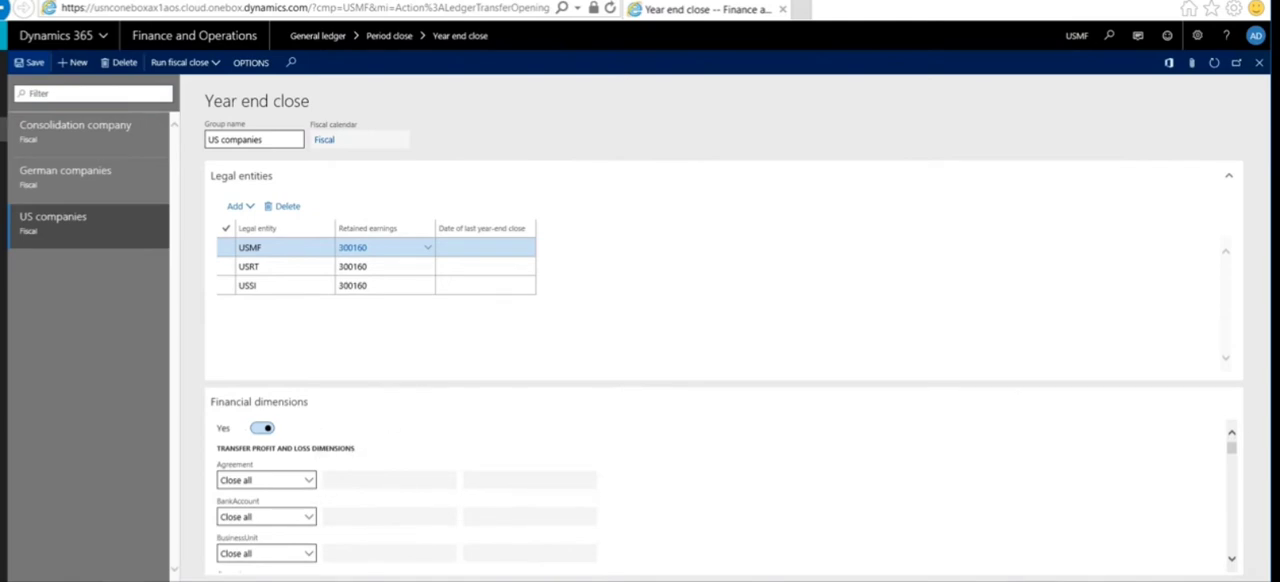
click(1232, 435)
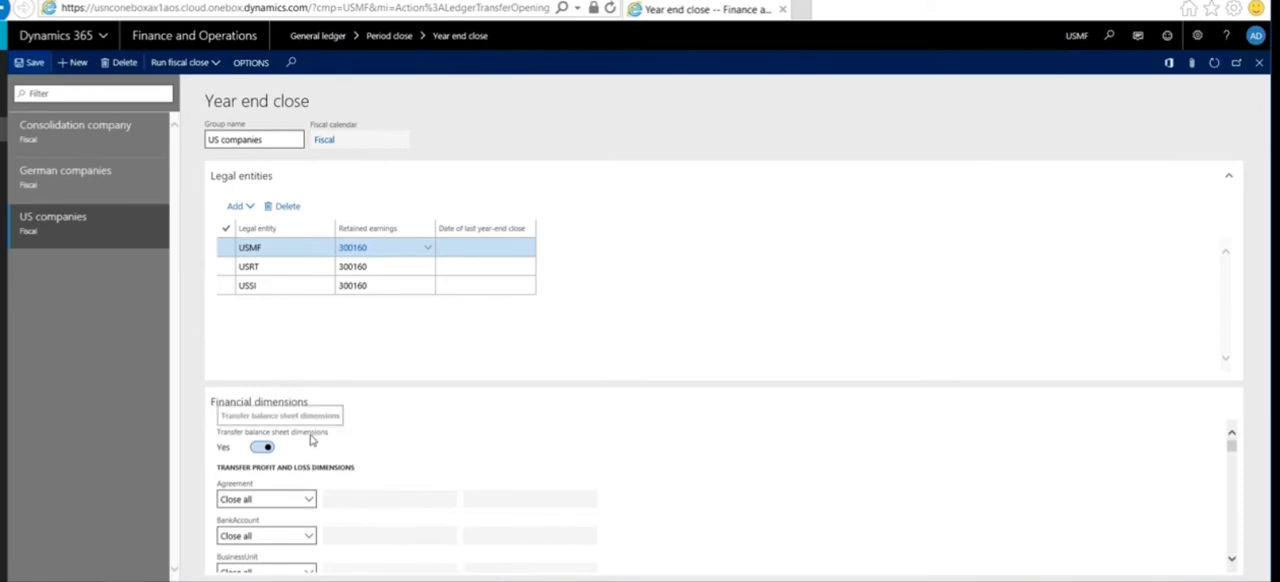
scroll(372, 430, down, 1)
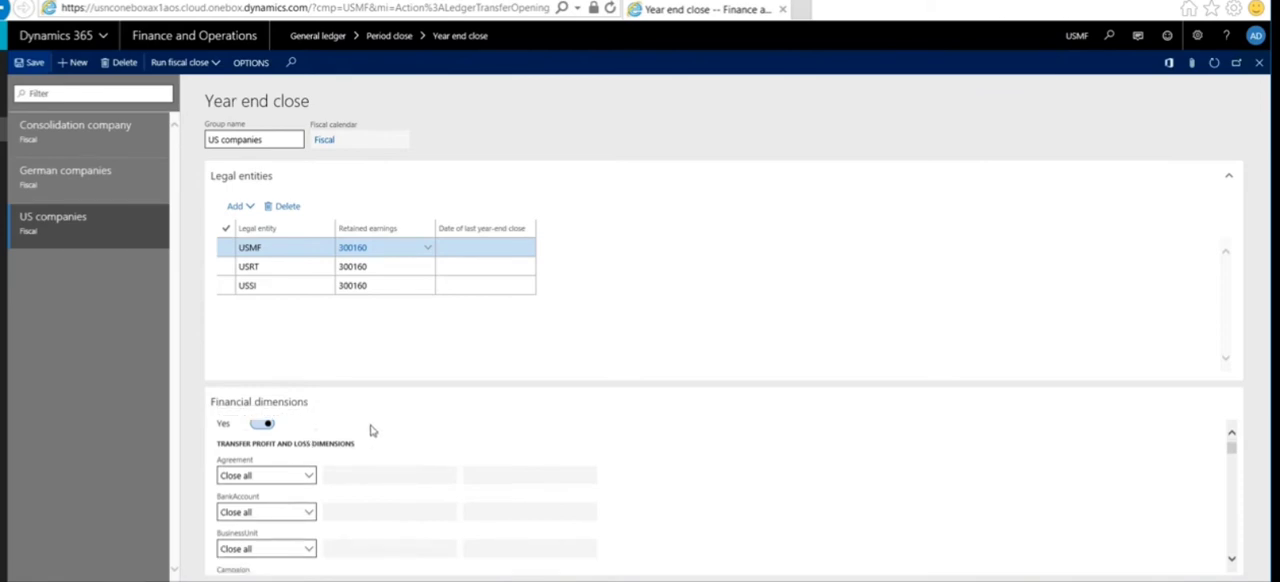
scroll(376, 436, up, 1)
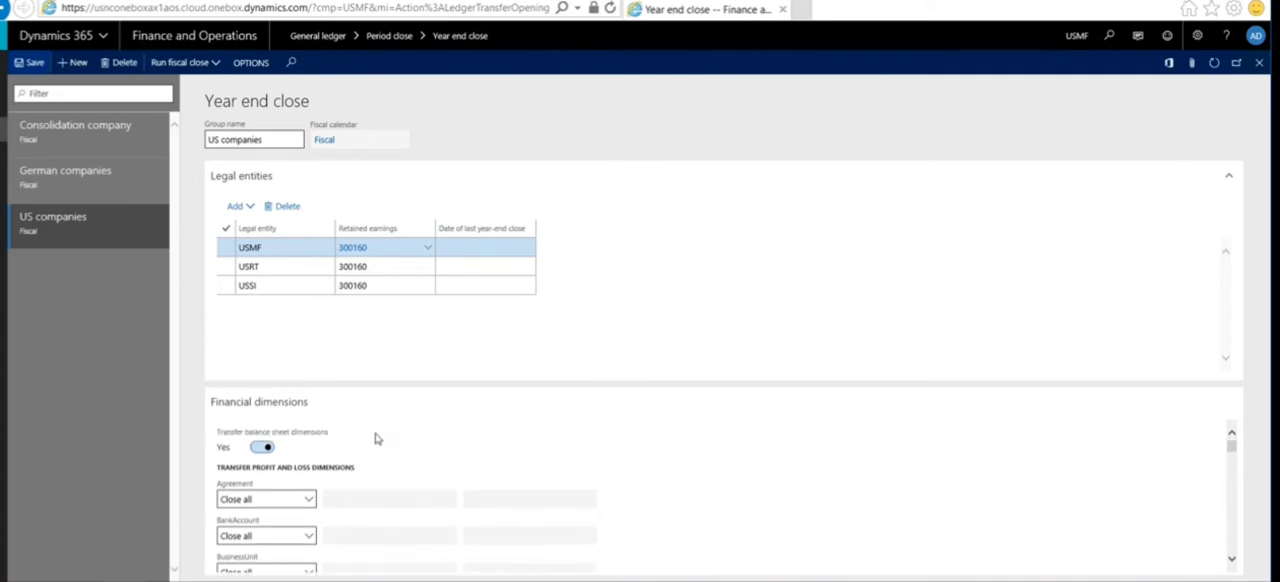
scroll(376, 438, down, 3)
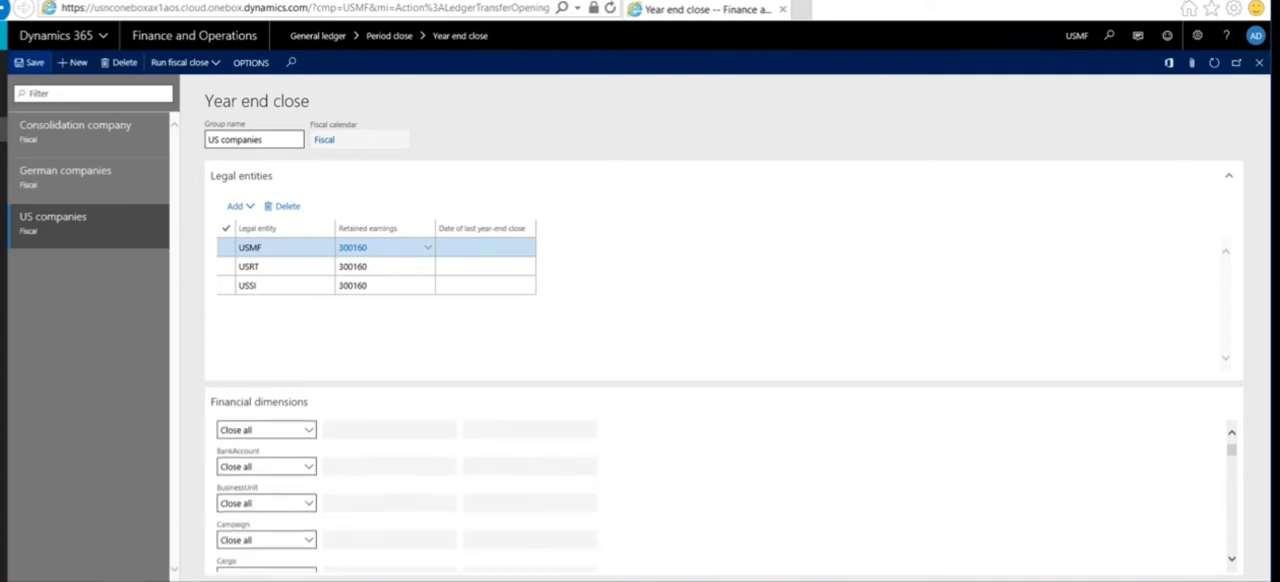
scroll(360, 448, up, 2)
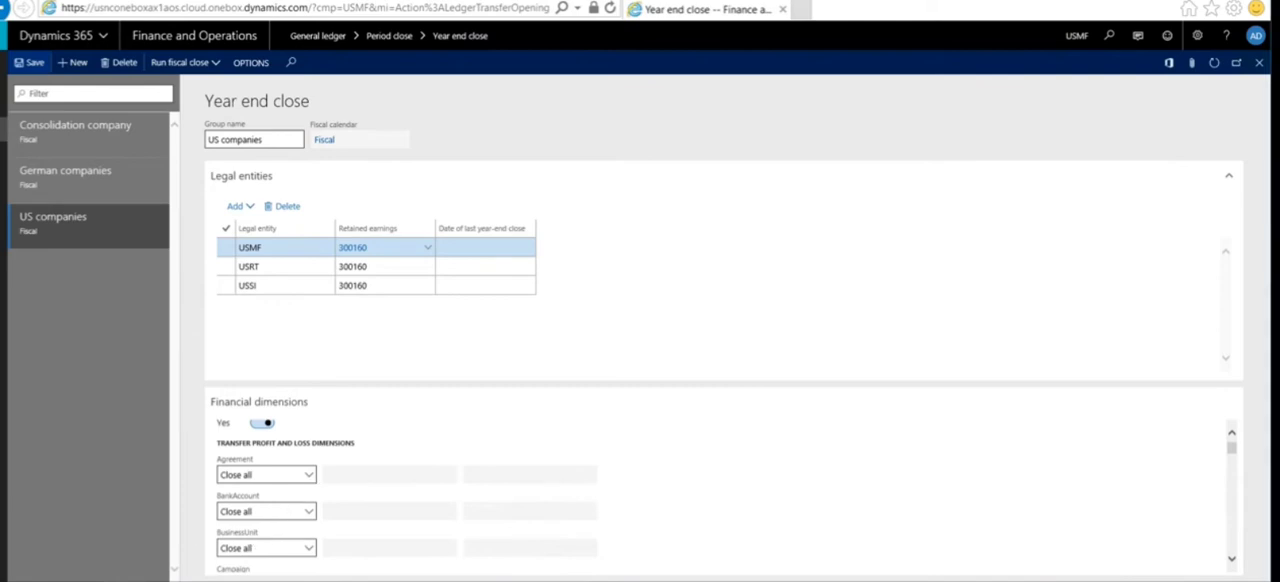
click(309, 476)
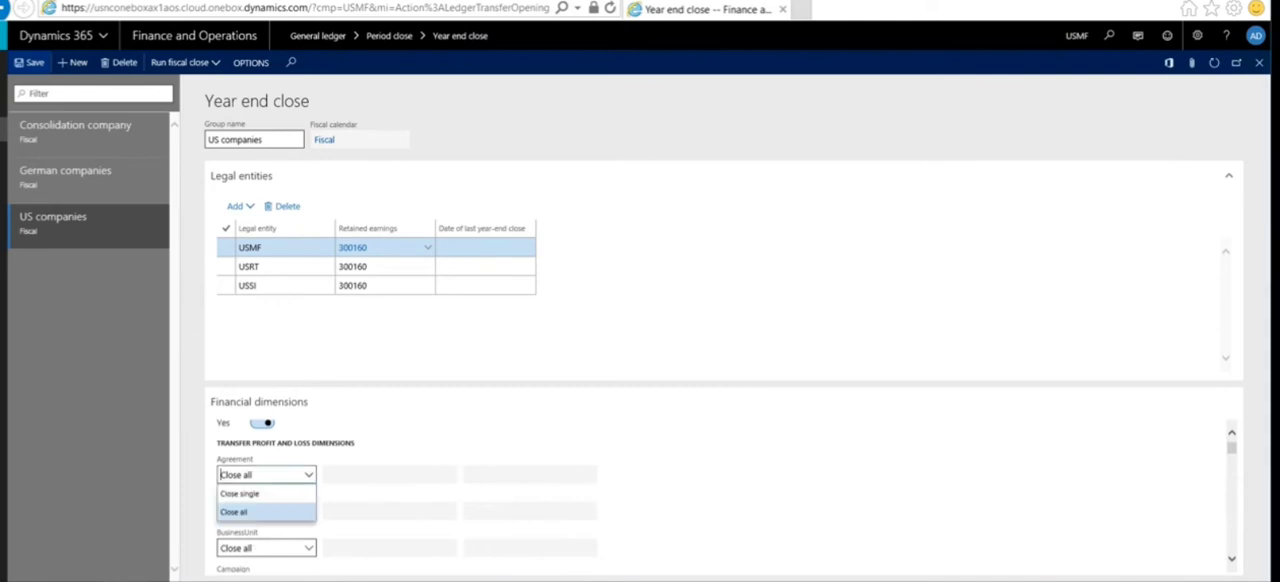
click(310, 480)
Step: Try Close single for the BusinessUnit dimension, view its selectable values, and set the option back to Close all
scroll(282, 472, down, 1)
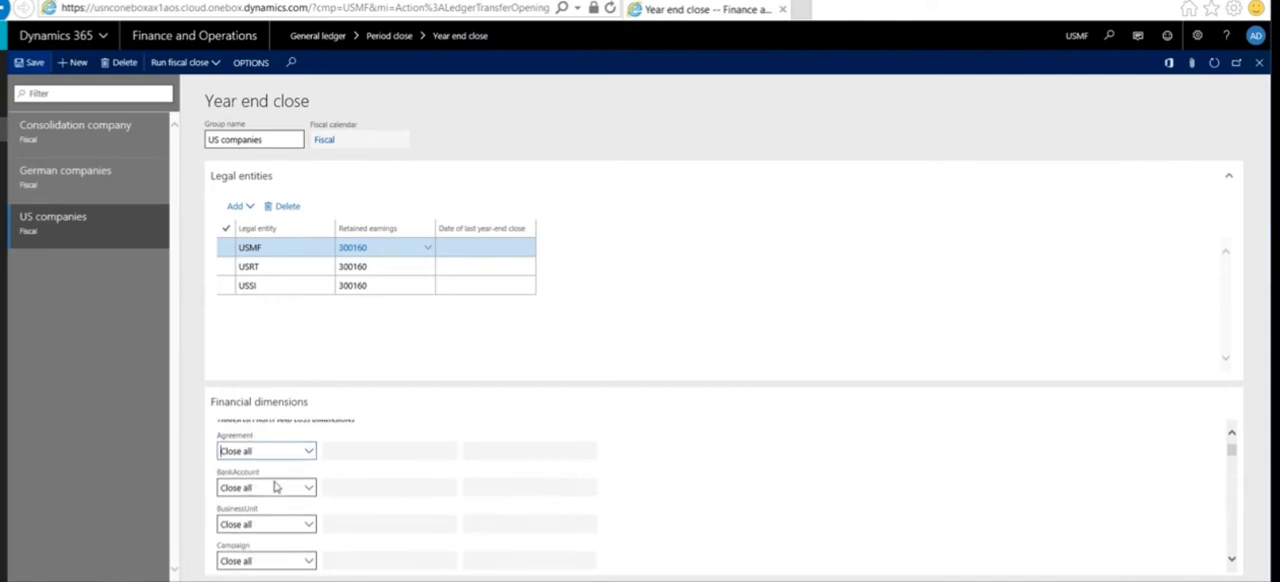
scroll(275, 487, down, 2)
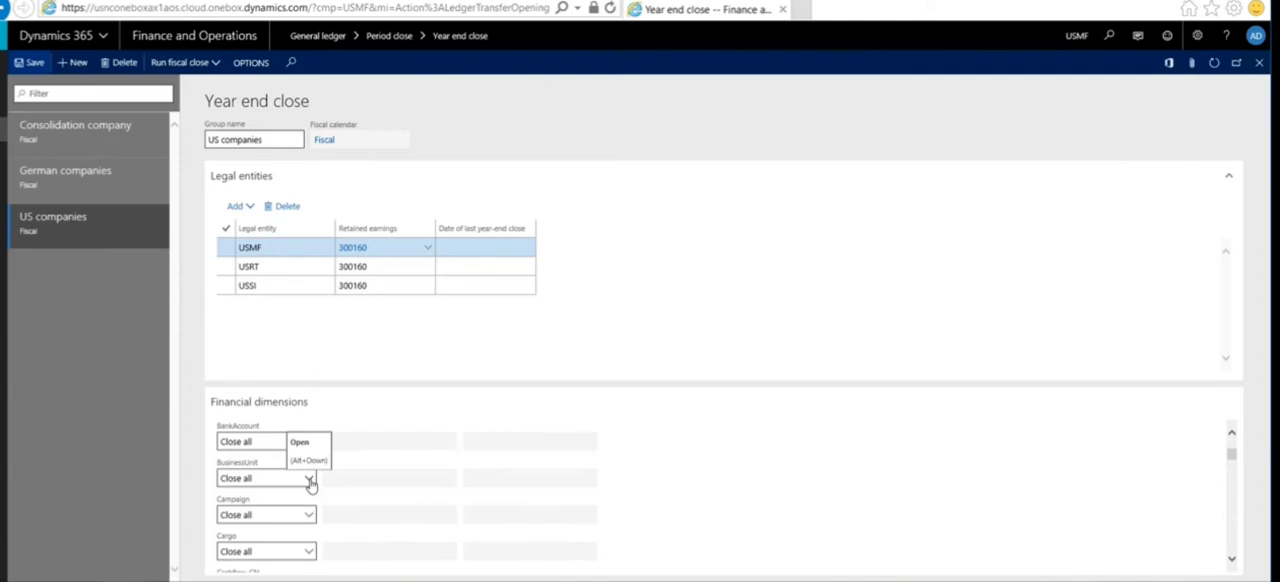
click(310, 479)
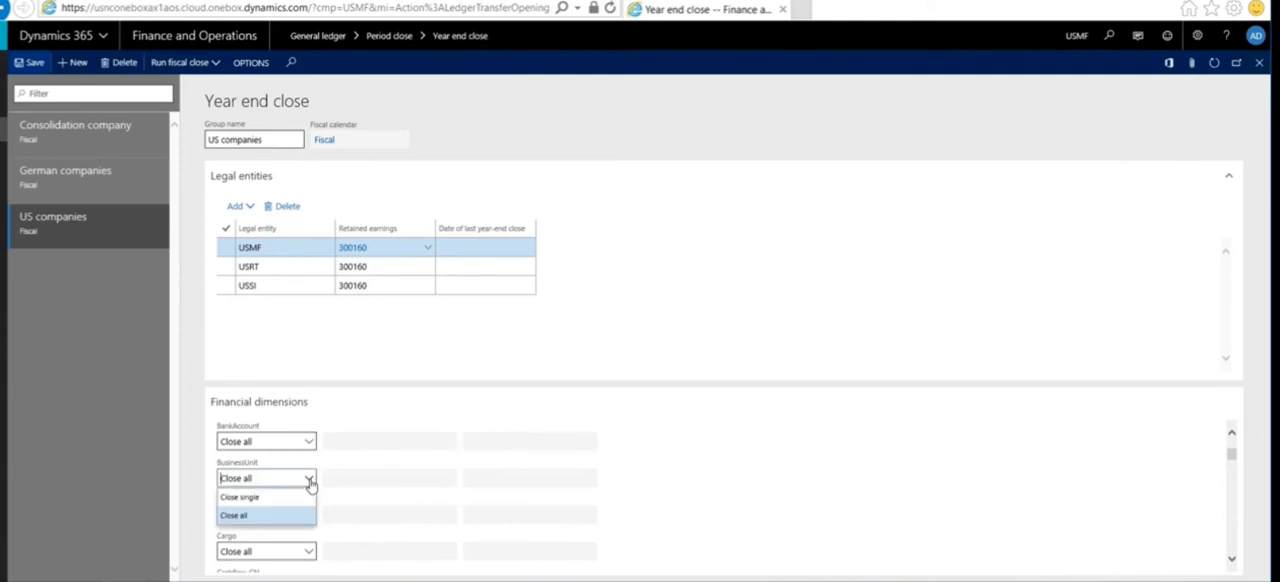
click(305, 497)
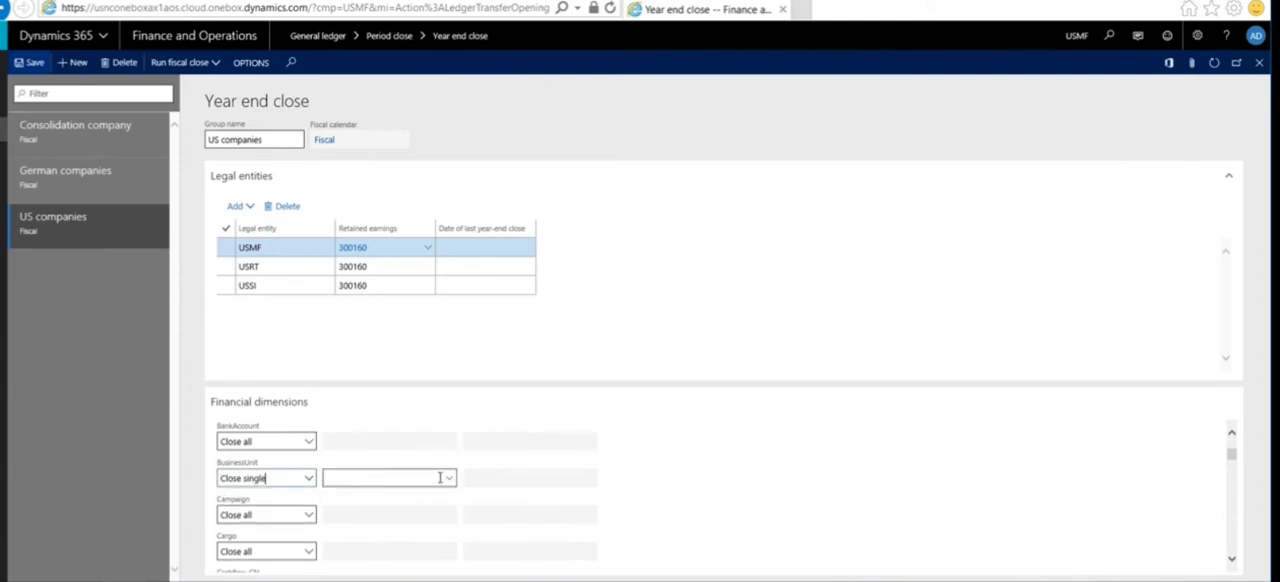
click(449, 479)
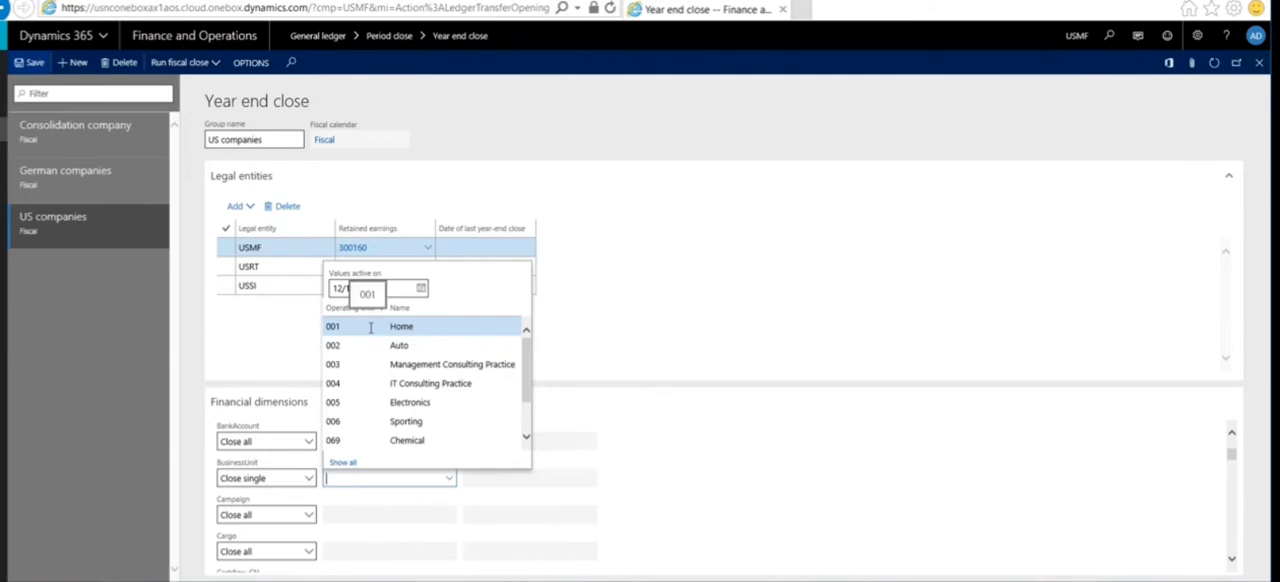
click(308, 478)
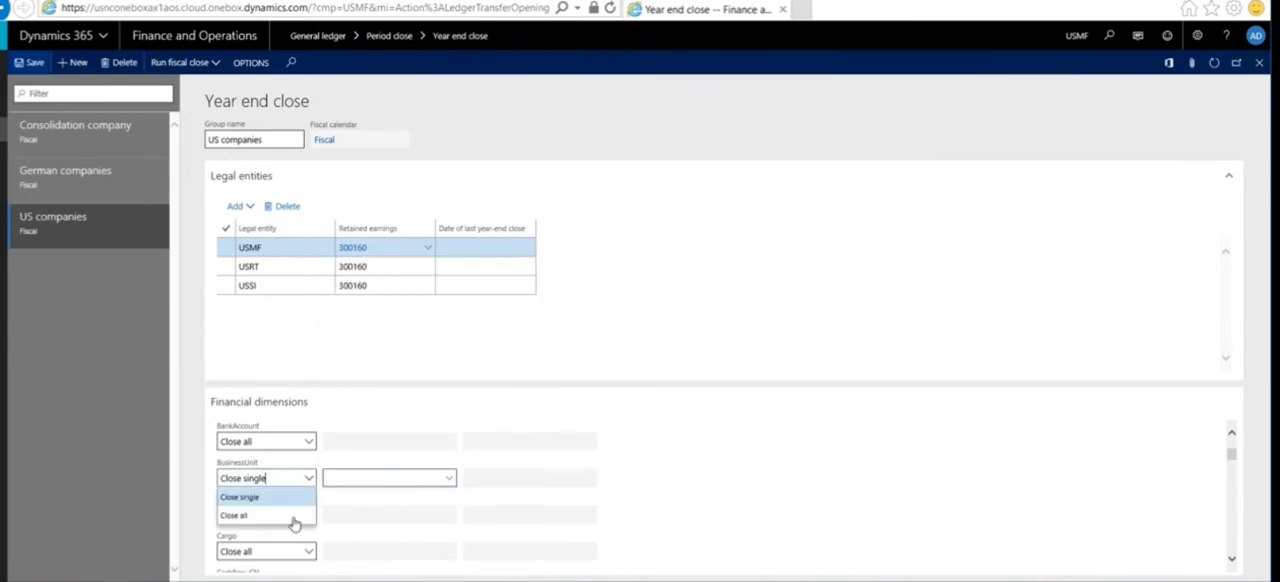
click(290, 518)
scroll(322, 420, up, 2)
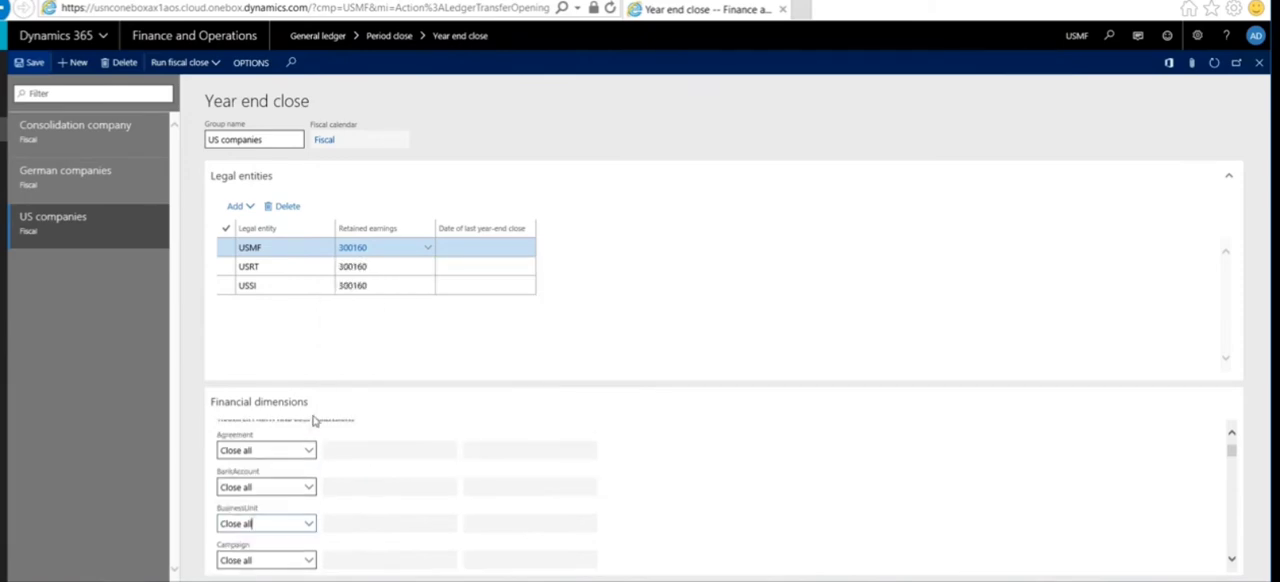
Step: Start the fiscal close for all the US companies group's legal entities: USMF, USRT and USSI
click(203, 66)
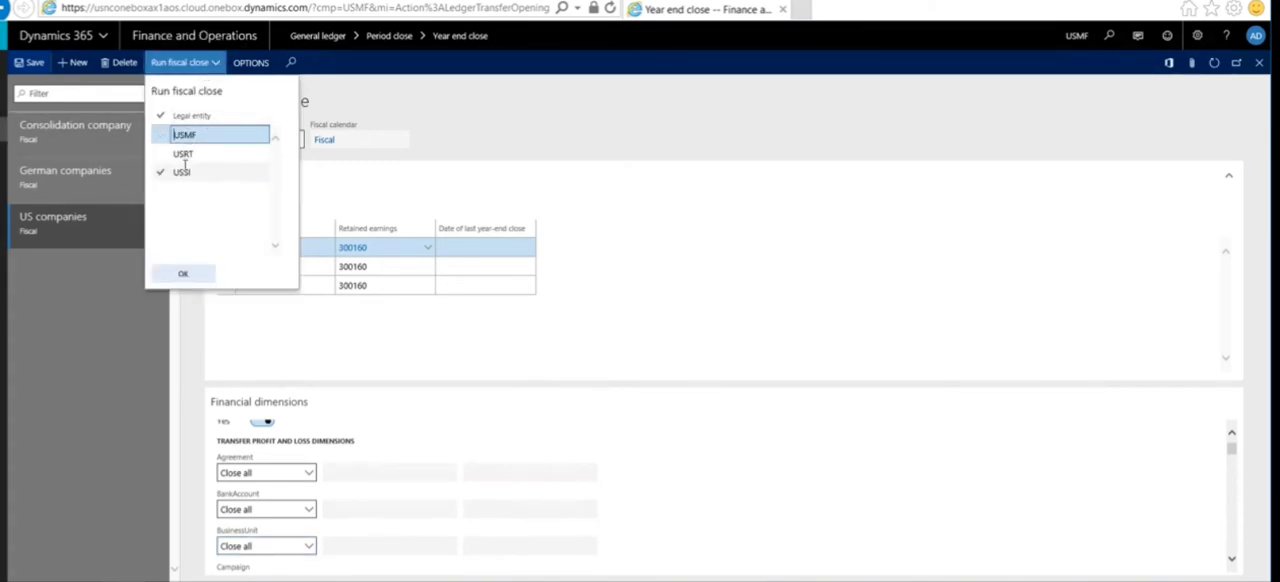
click(185, 154)
mouse_move(184, 155)
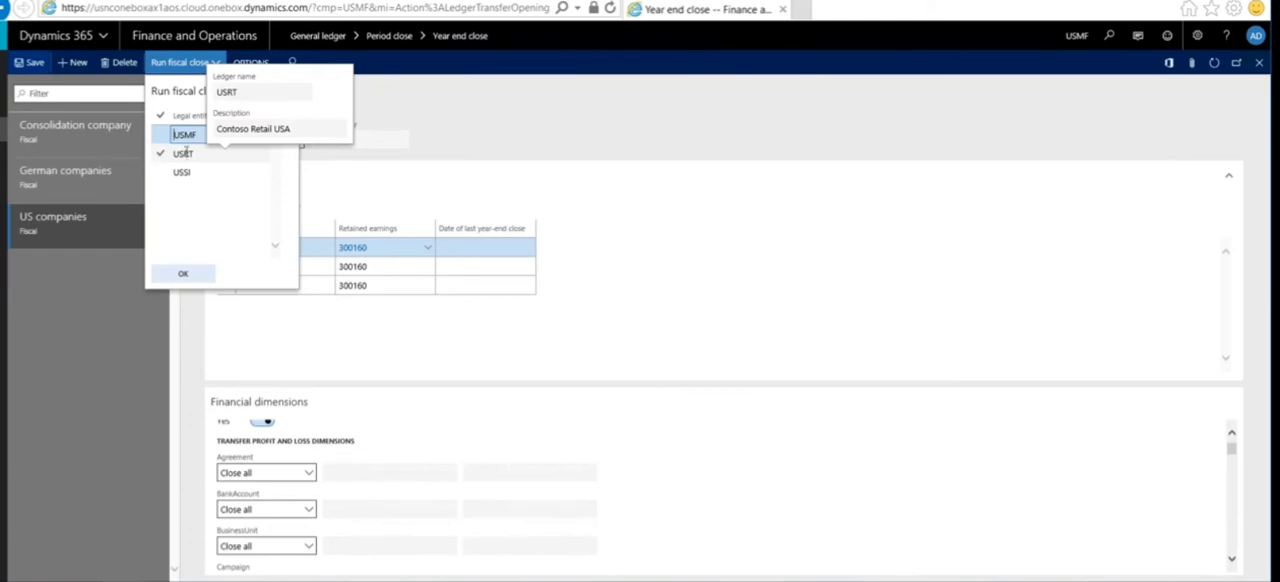
click(172, 136)
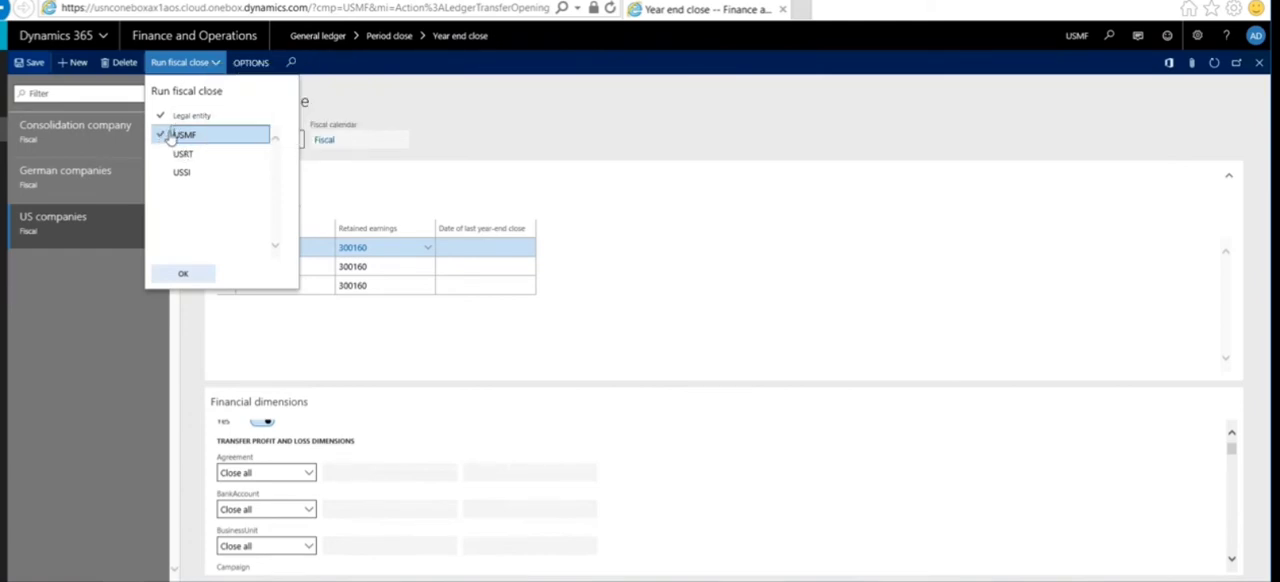
click(222, 136)
click(160, 116)
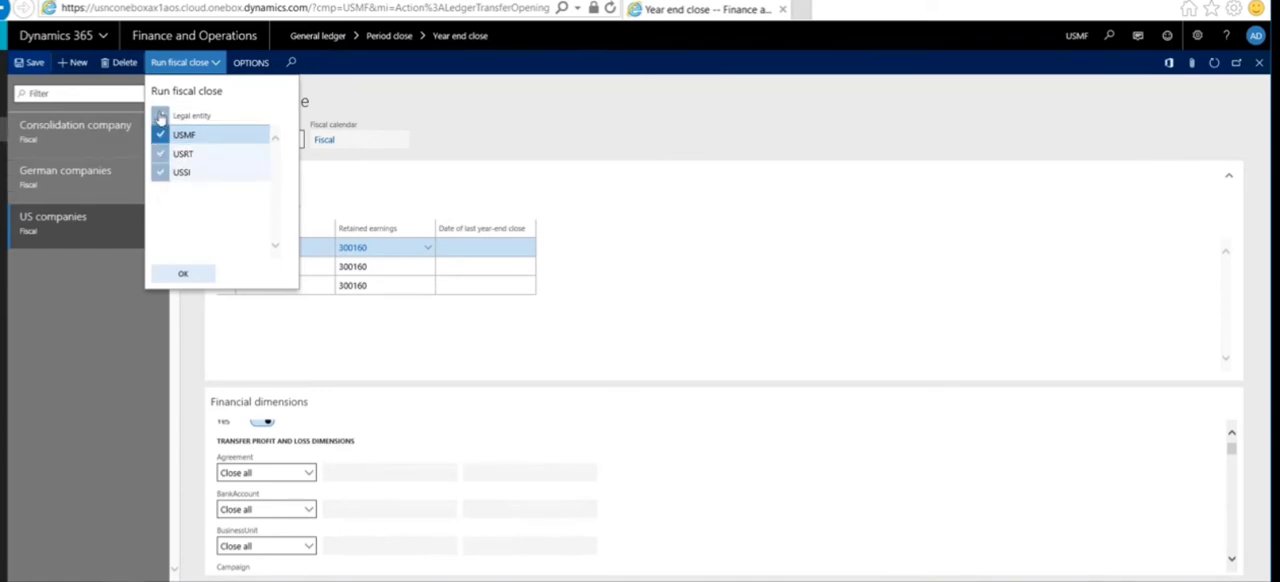
click(182, 275)
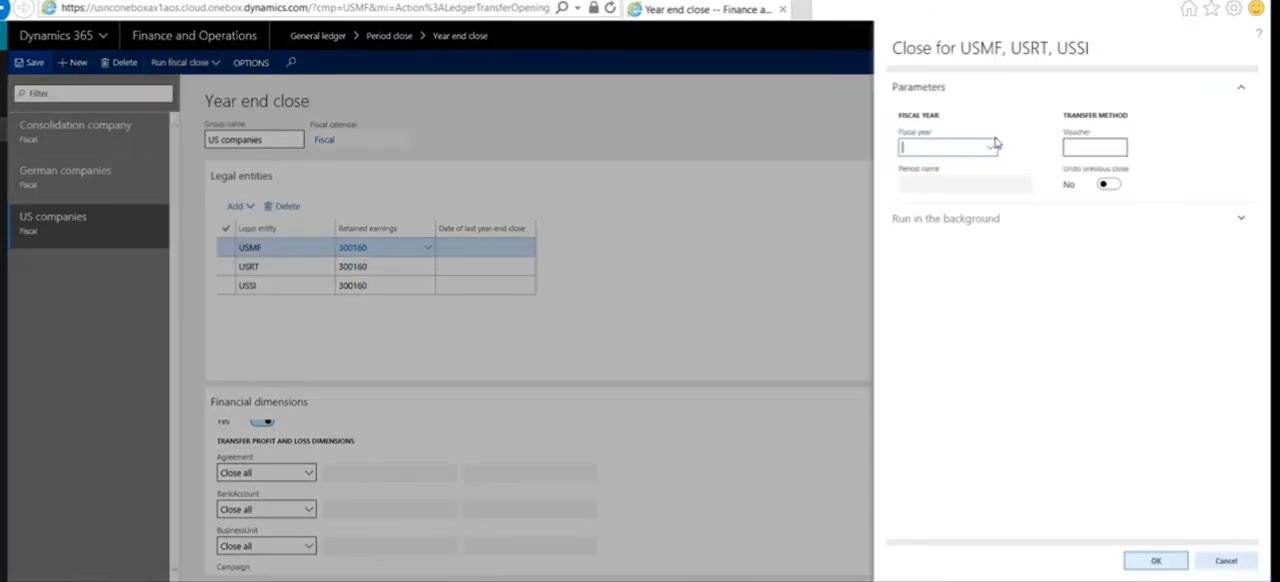
Step: Run the close for fiscal year 2017 with voucher YE2017DEMO
click(993, 148)
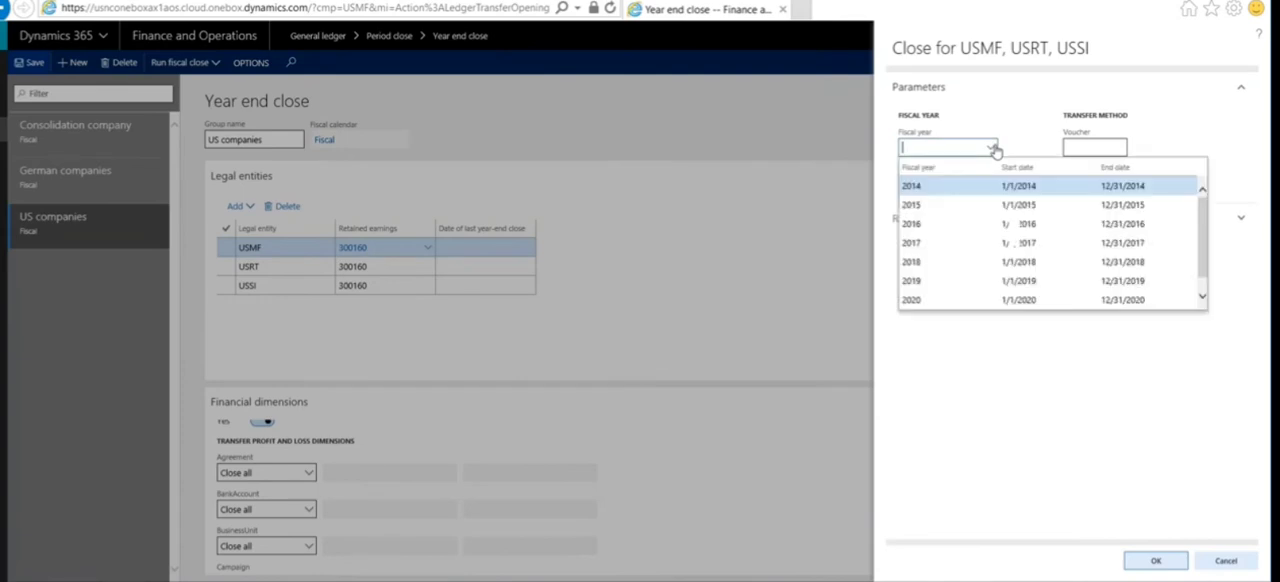
click(947, 242)
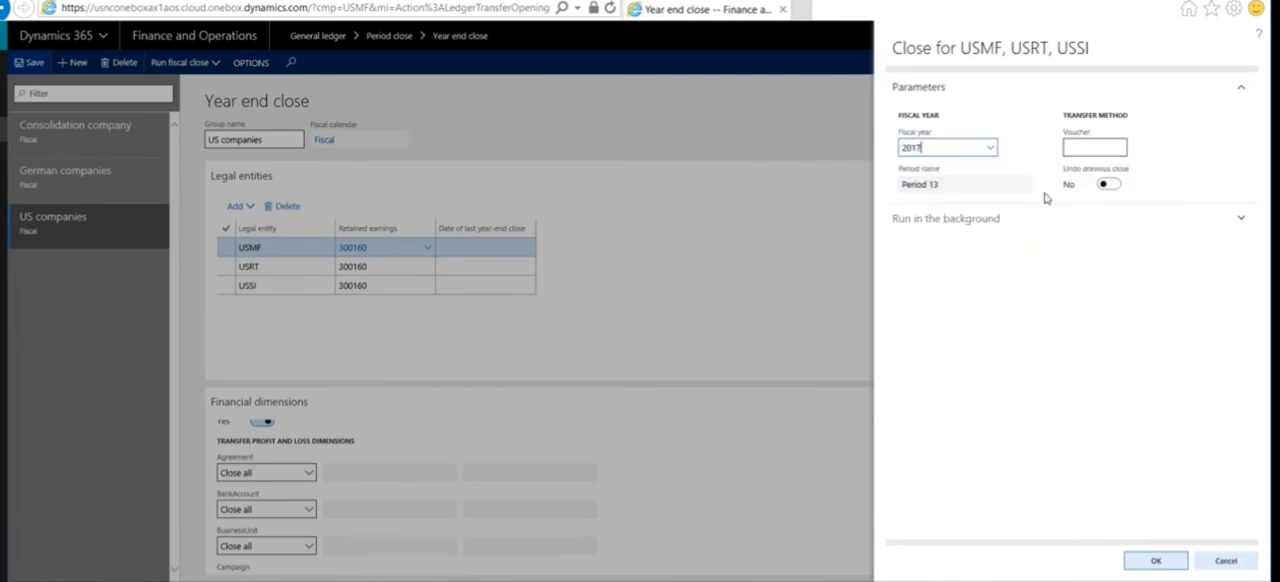
click(1080, 146)
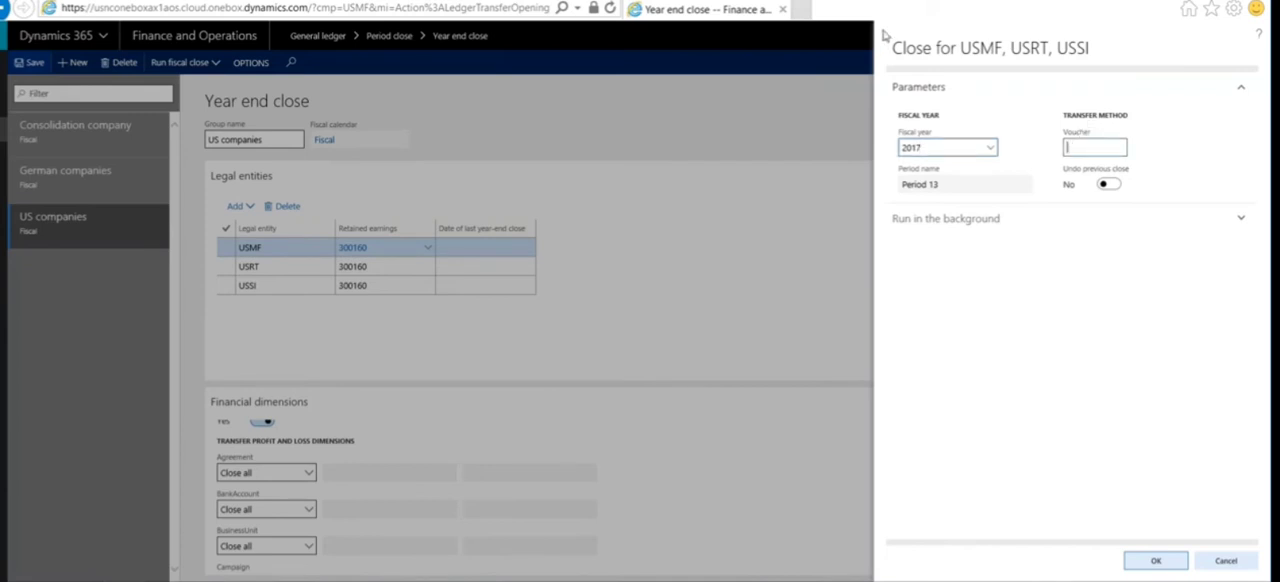
text(YE2017DEMO)
click(1150, 564)
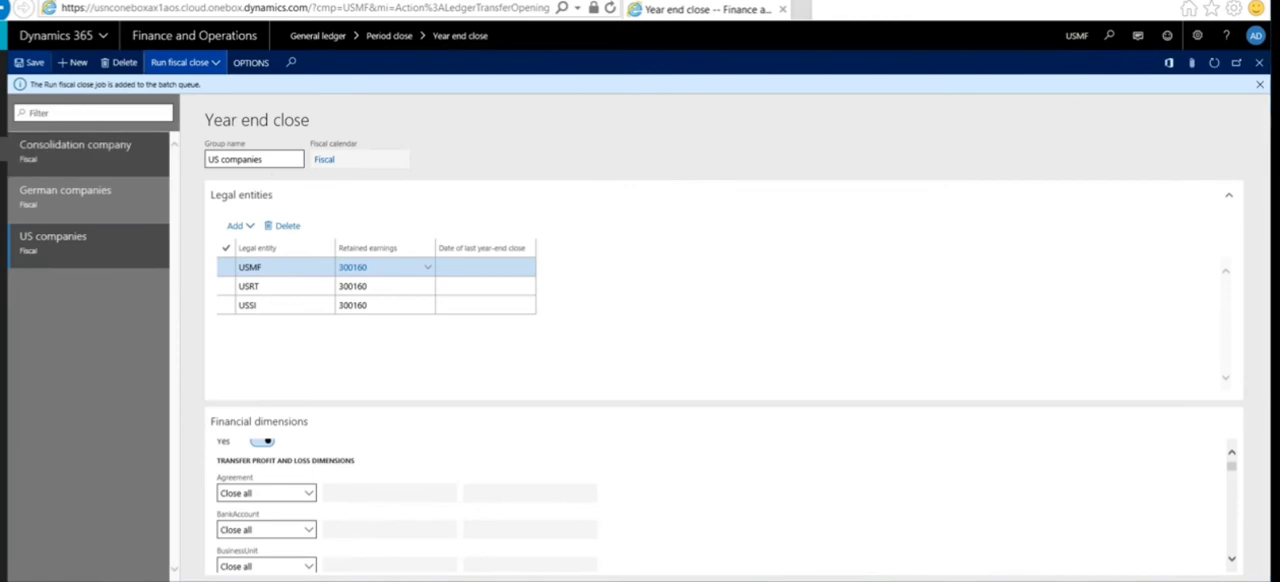
Step: Open the system administration batch jobs inquiry and filter it to job descriptions containing "run"
click(3, 63)
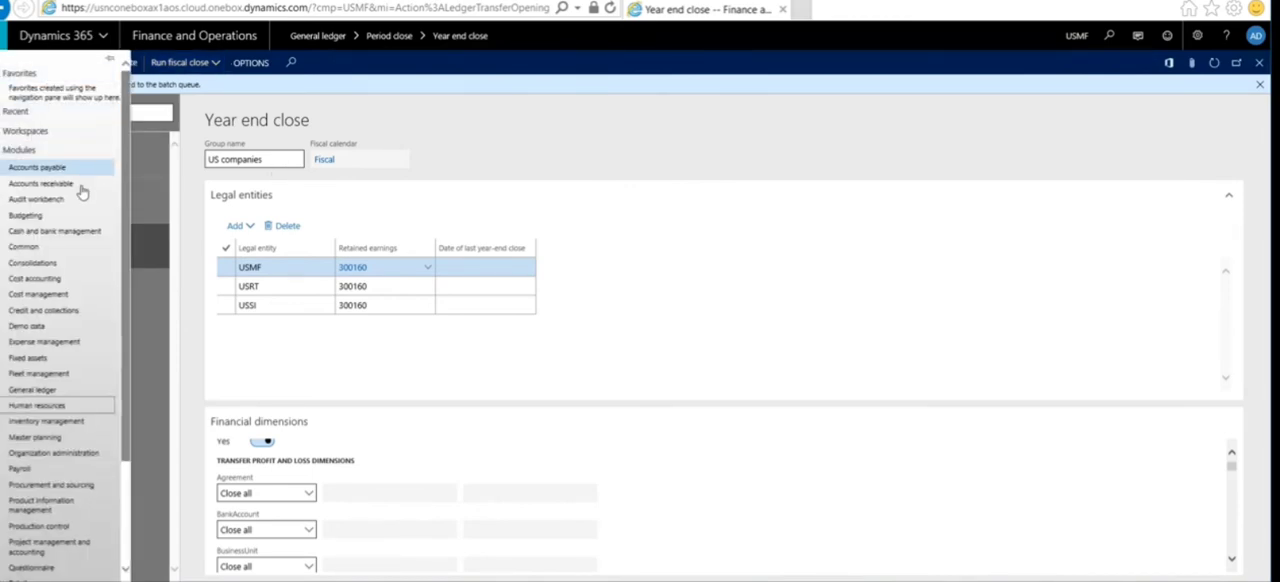
scroll(83, 214, down, 3)
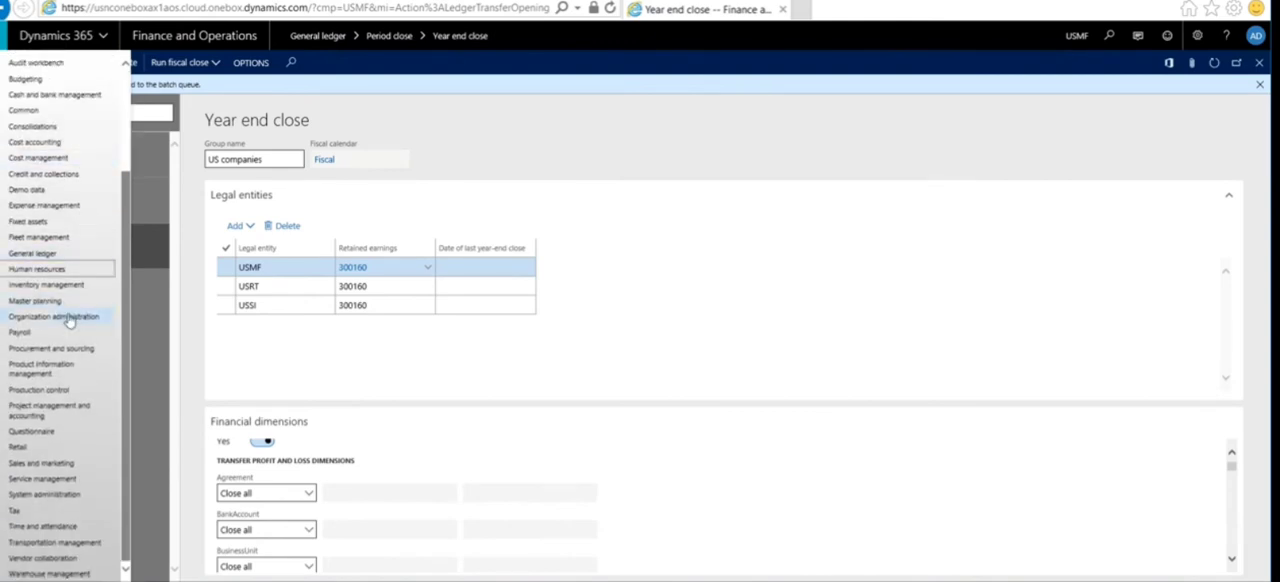
click(58, 495)
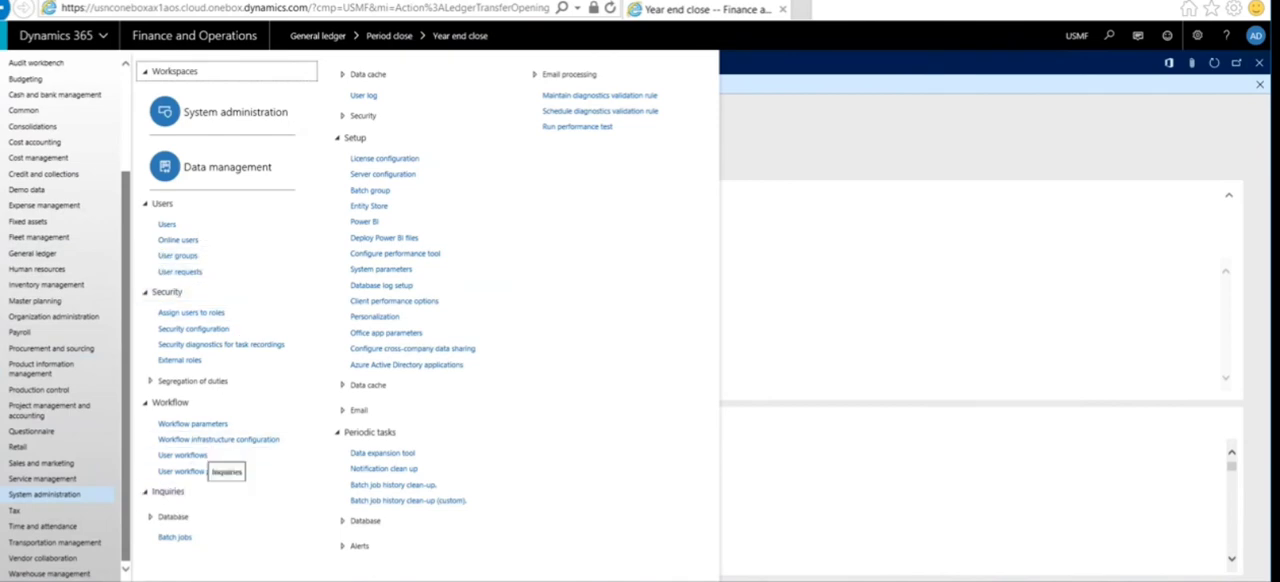
click(291, 535)
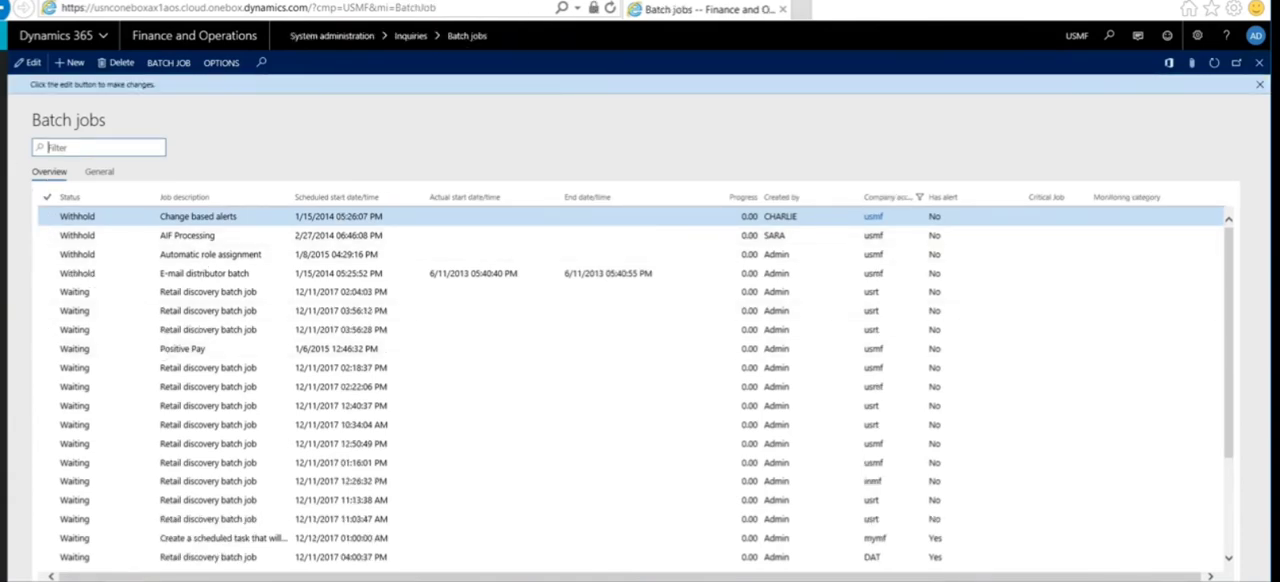
click(4, 123)
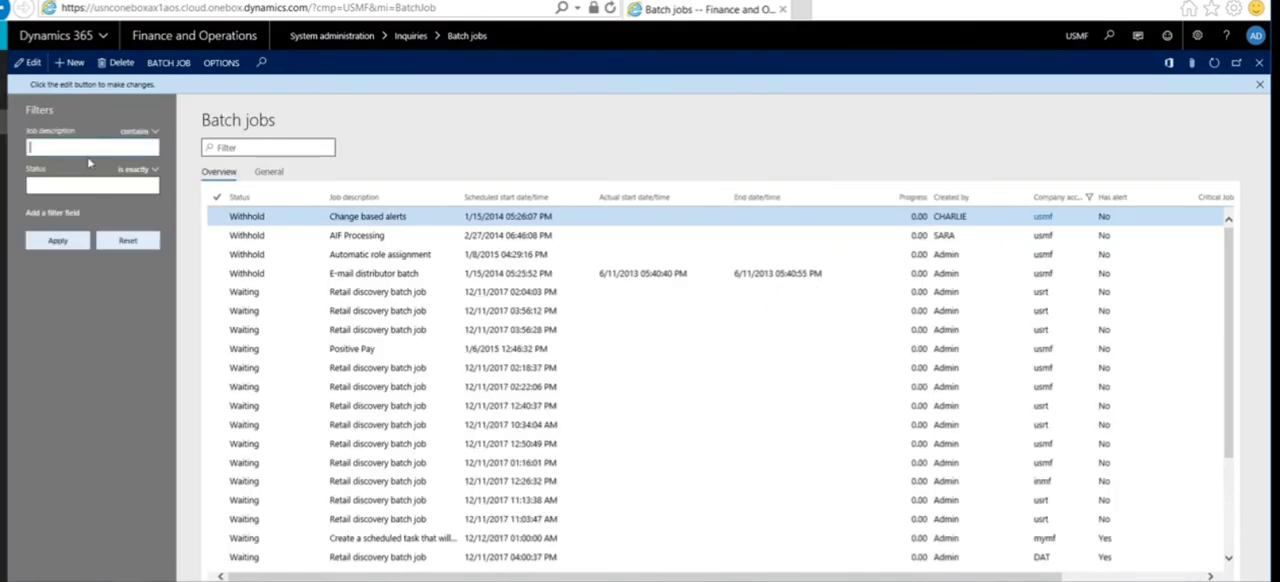
text(run)
click(58, 241)
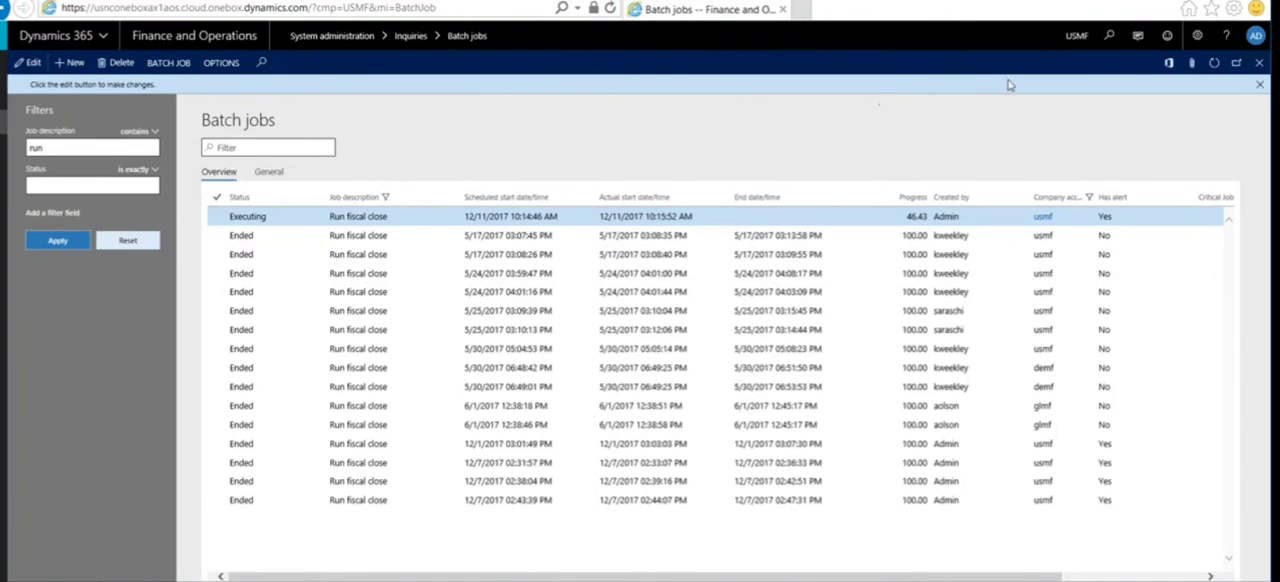
Step: Refresh the batch jobs list repeatedly to check the status and progress of the latest Run fiscal close job
click(1211, 64)
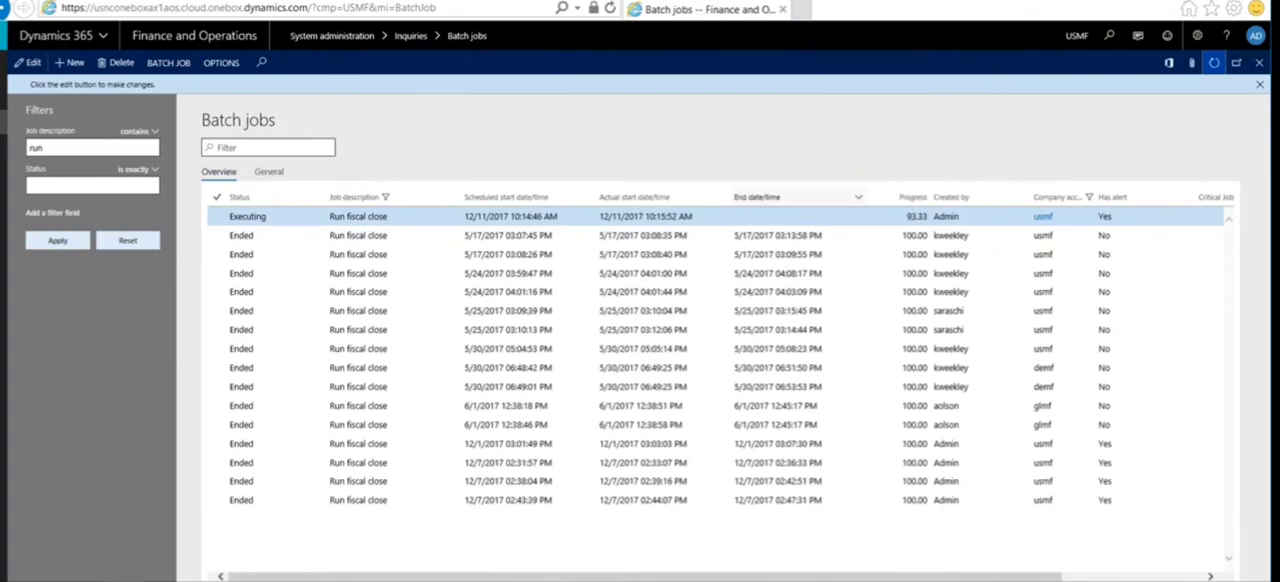
click(1213, 66)
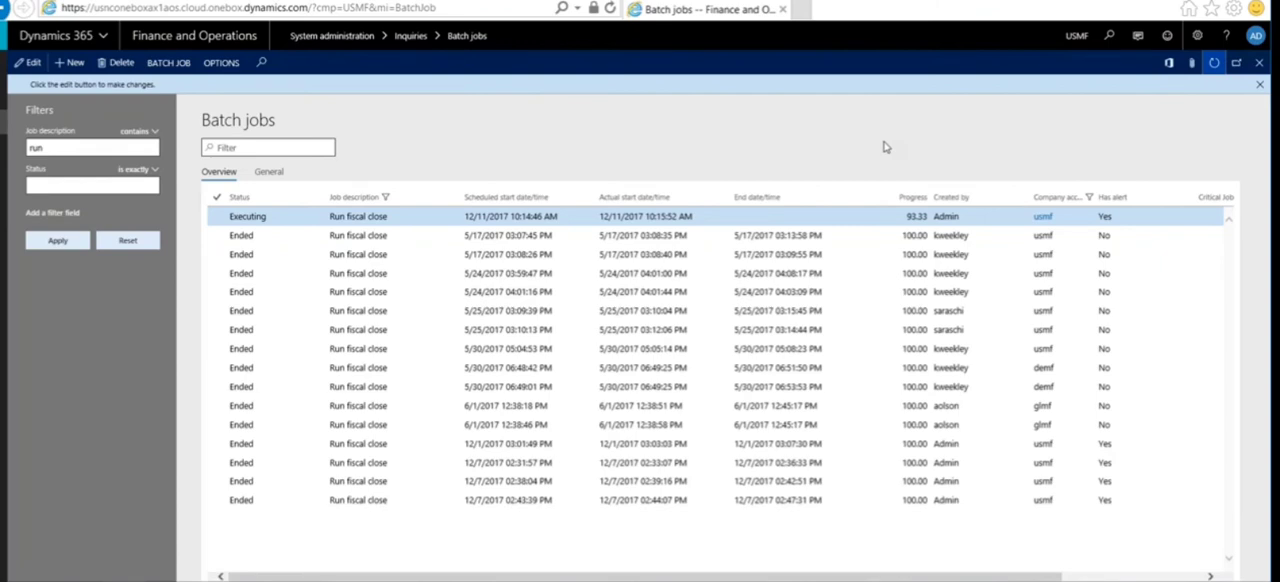
click(1214, 65)
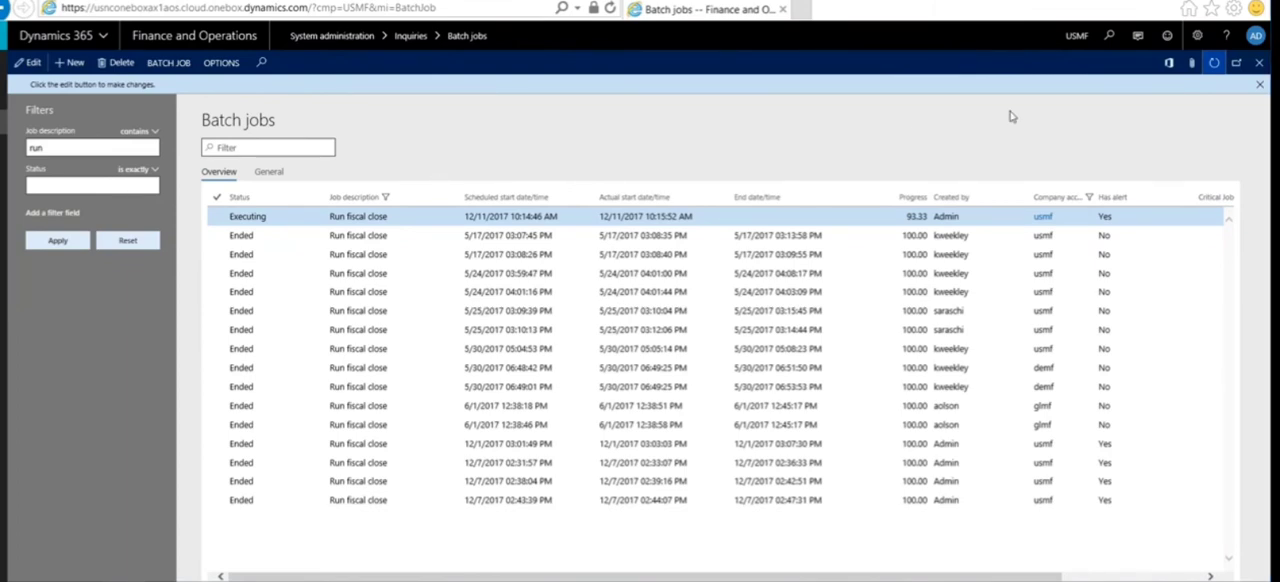
click(1214, 66)
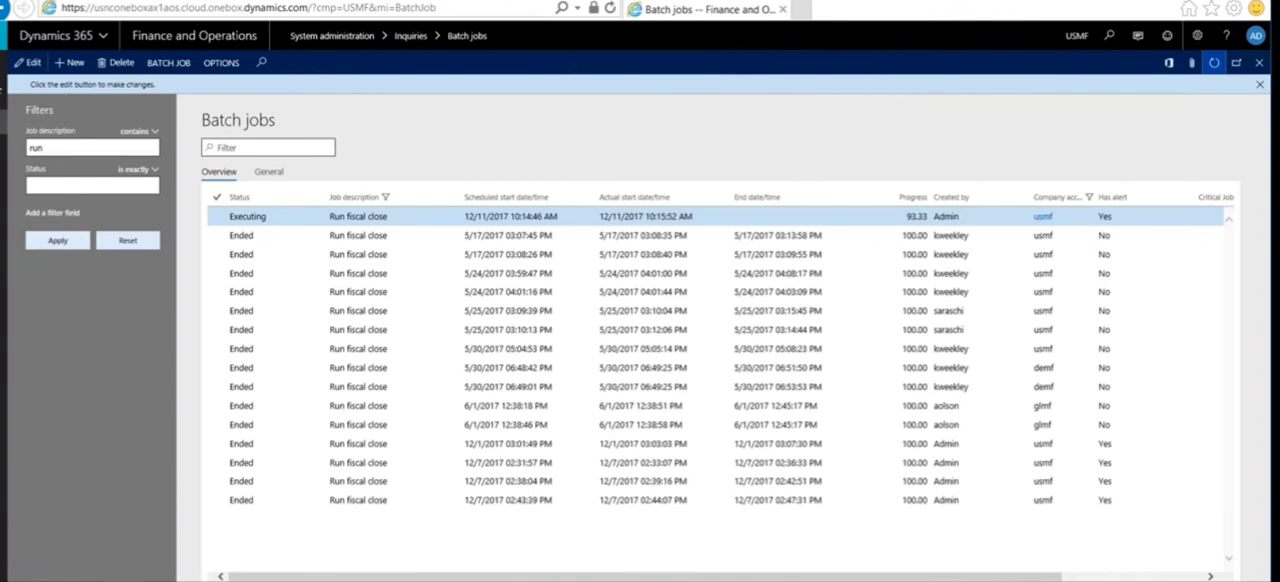
click(4, 62)
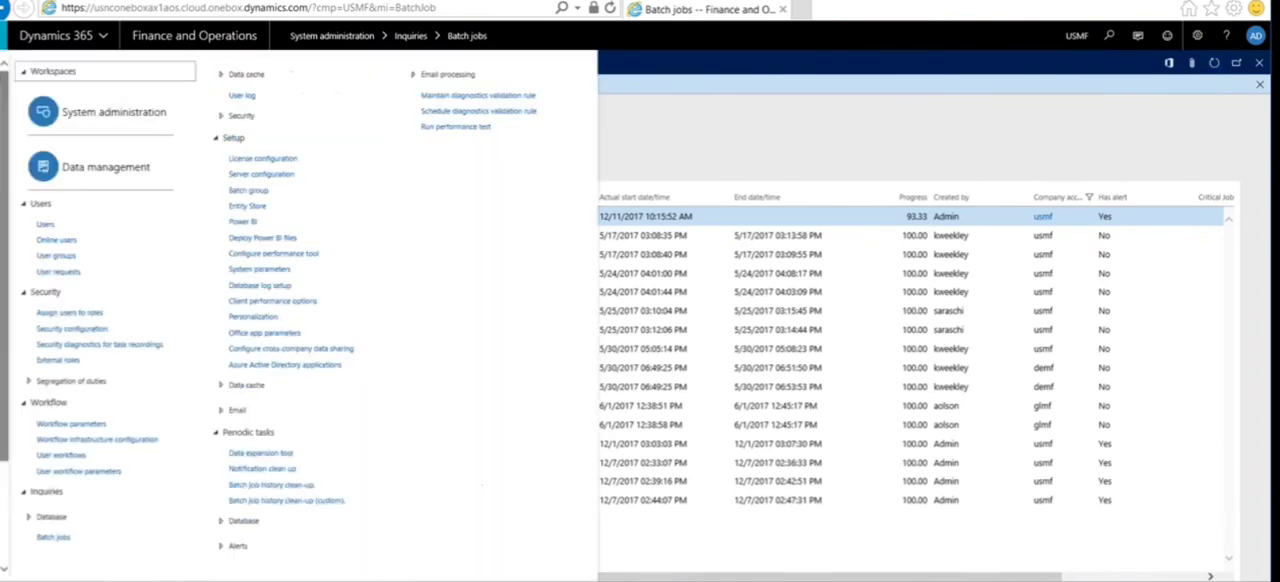
click(816, 105)
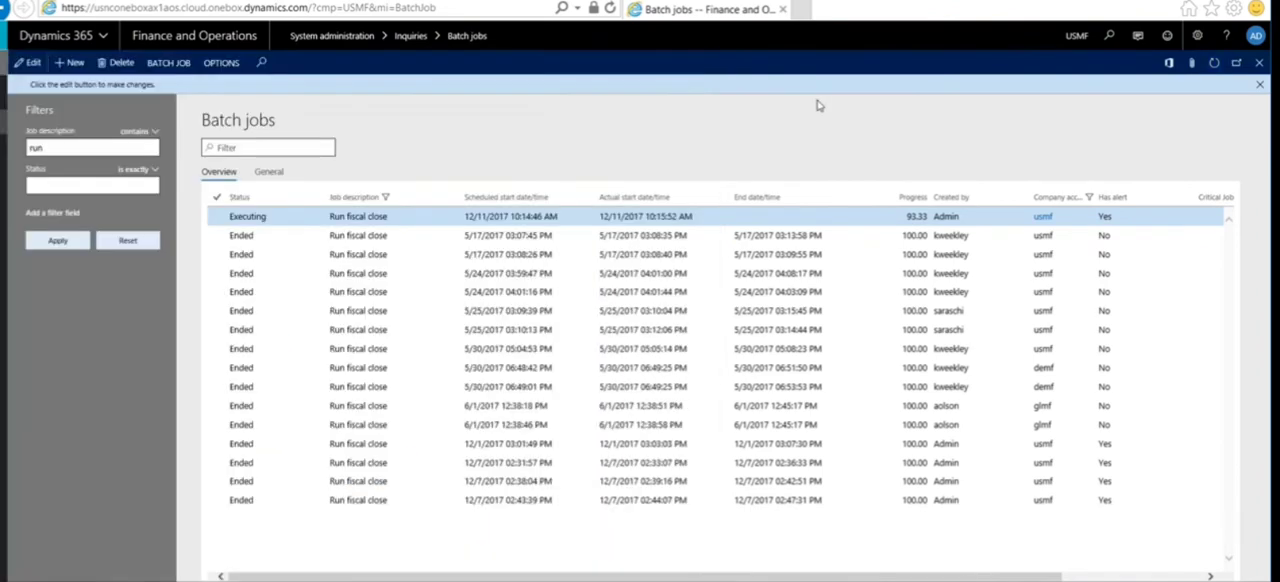
click(1214, 70)
click(1215, 66)
Step: Open the general ledger trial balance and calculate balances for 1/1/2018 to 12/31/2018 with the Main Account dimension set
click(5, 62)
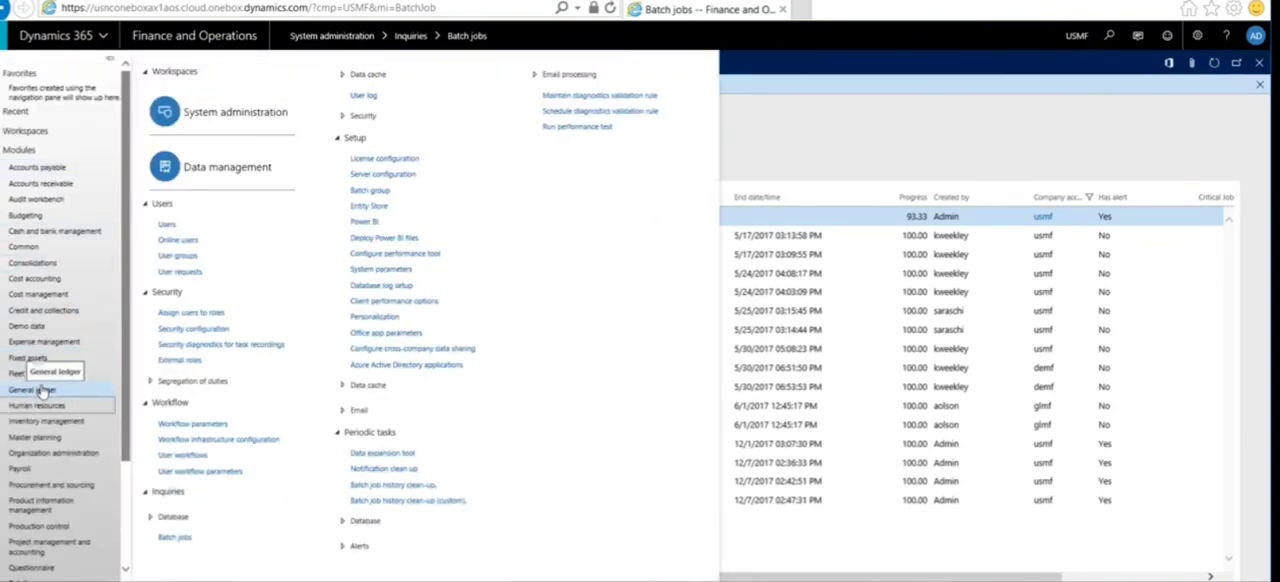
click(38, 389)
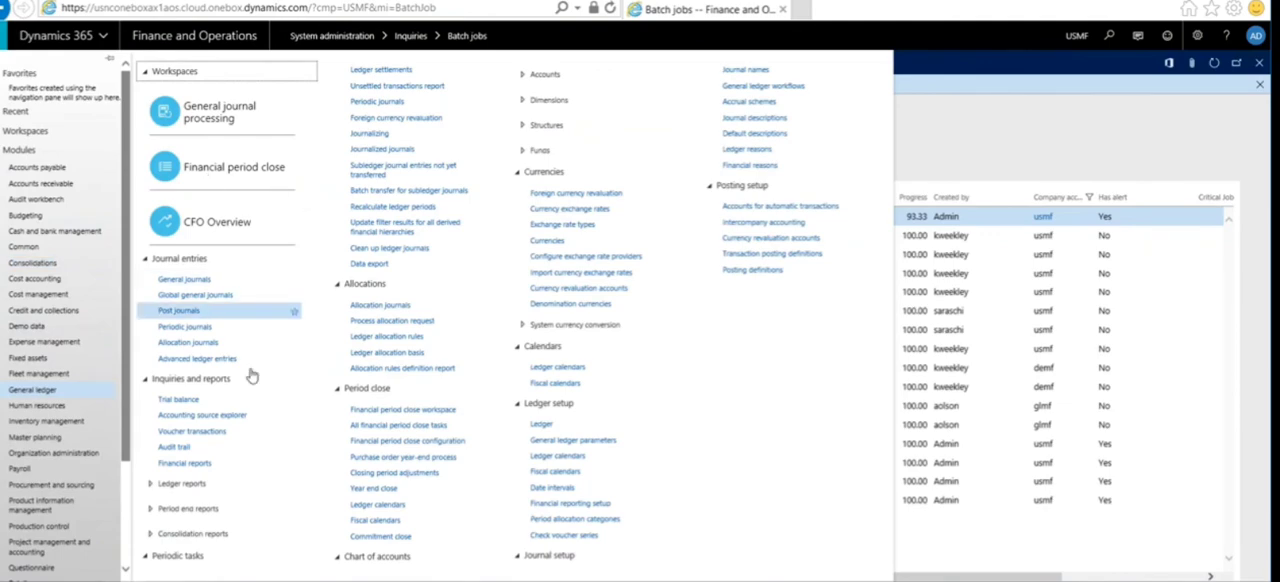
click(180, 399)
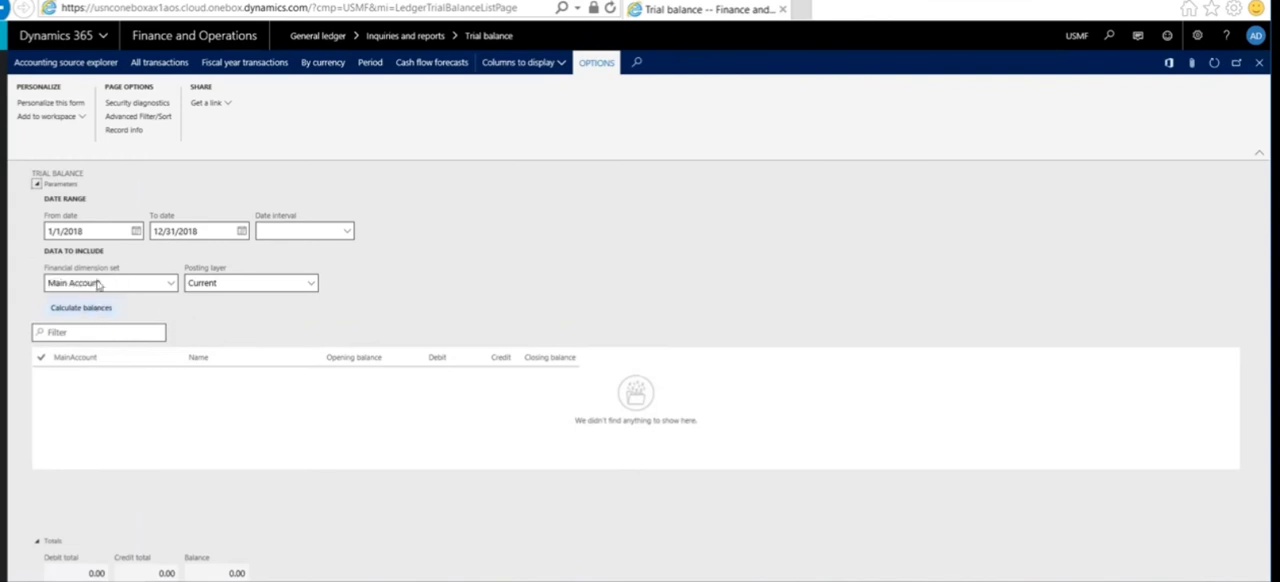
click(91, 308)
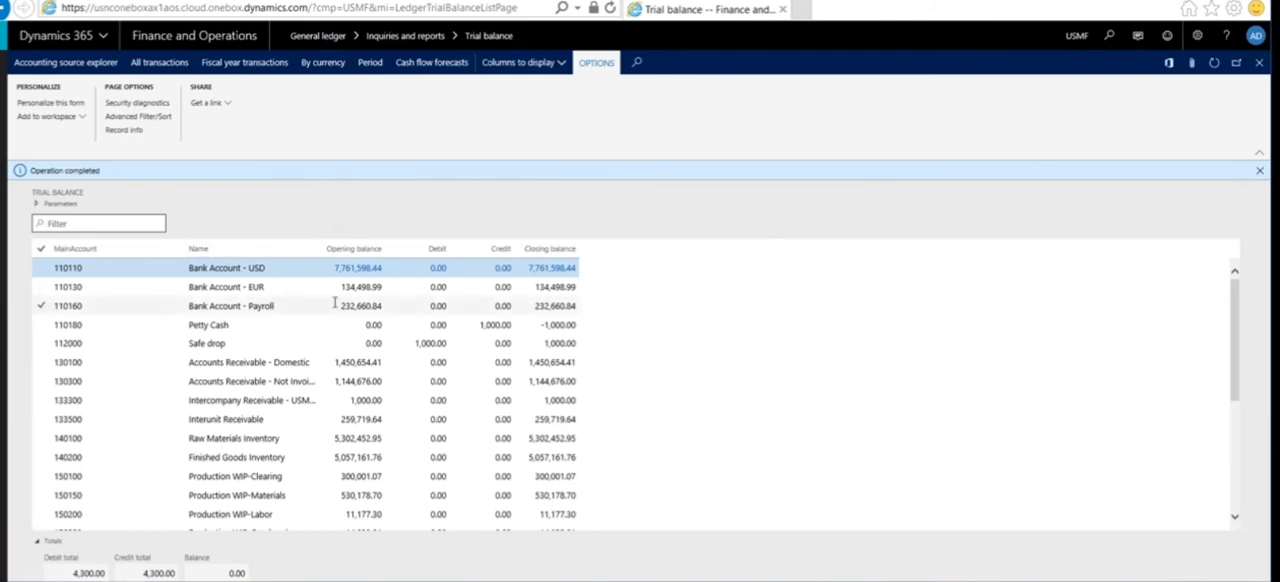
Step: Examine the opening transactions behind the Bank Account - USD opening balance, and return to the trial balance
click(357, 271)
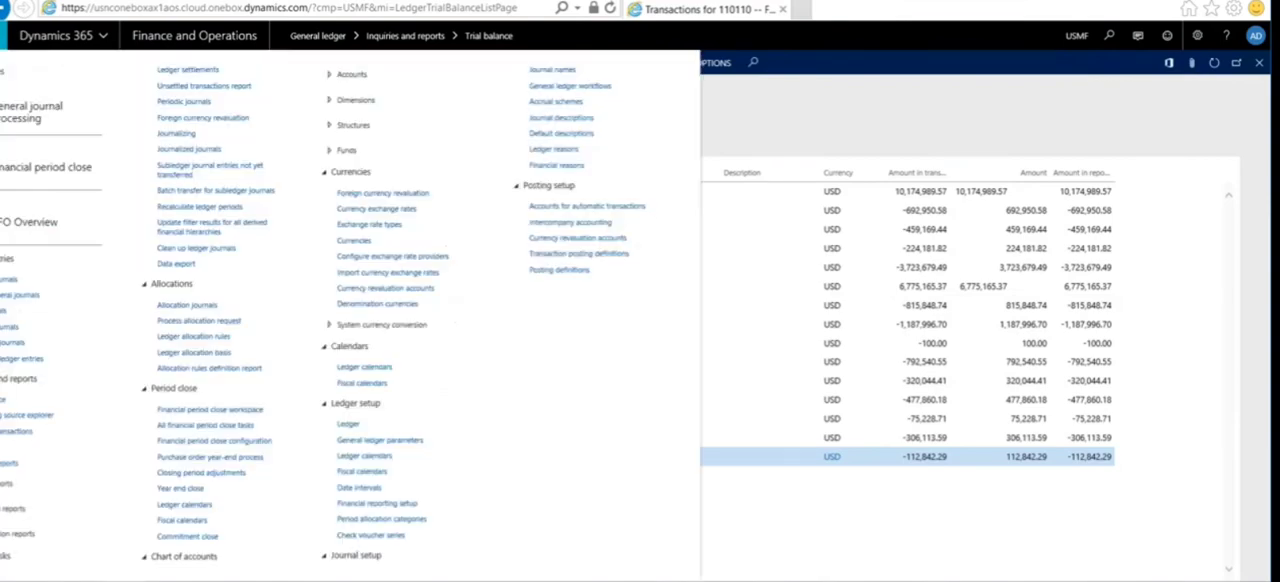
click(1120, 82)
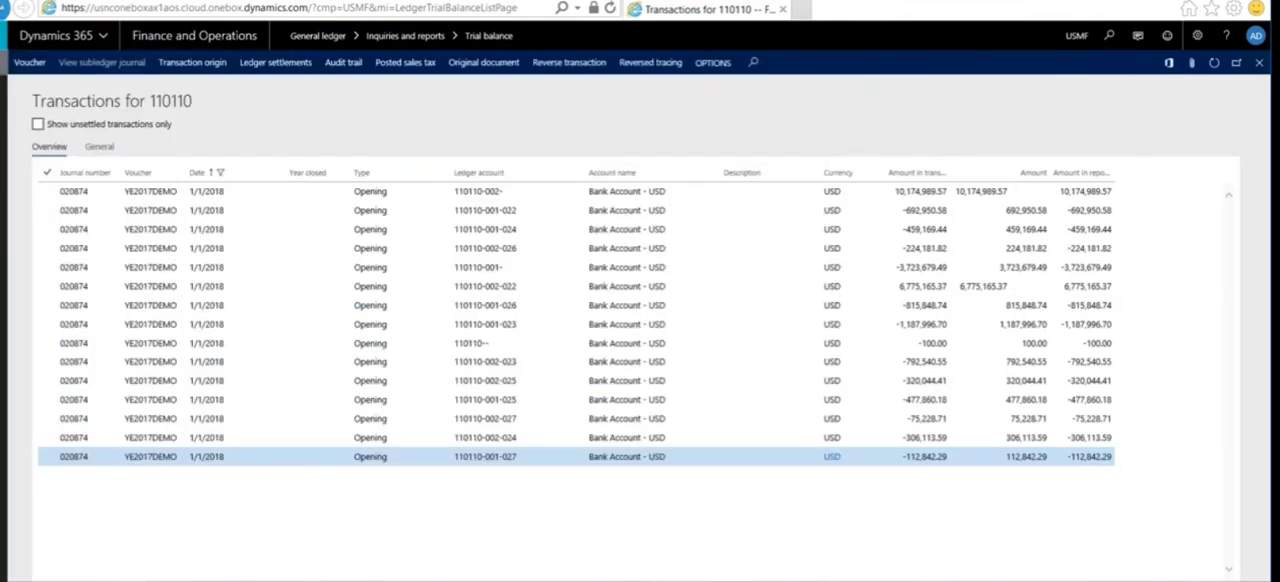
click(24, 8)
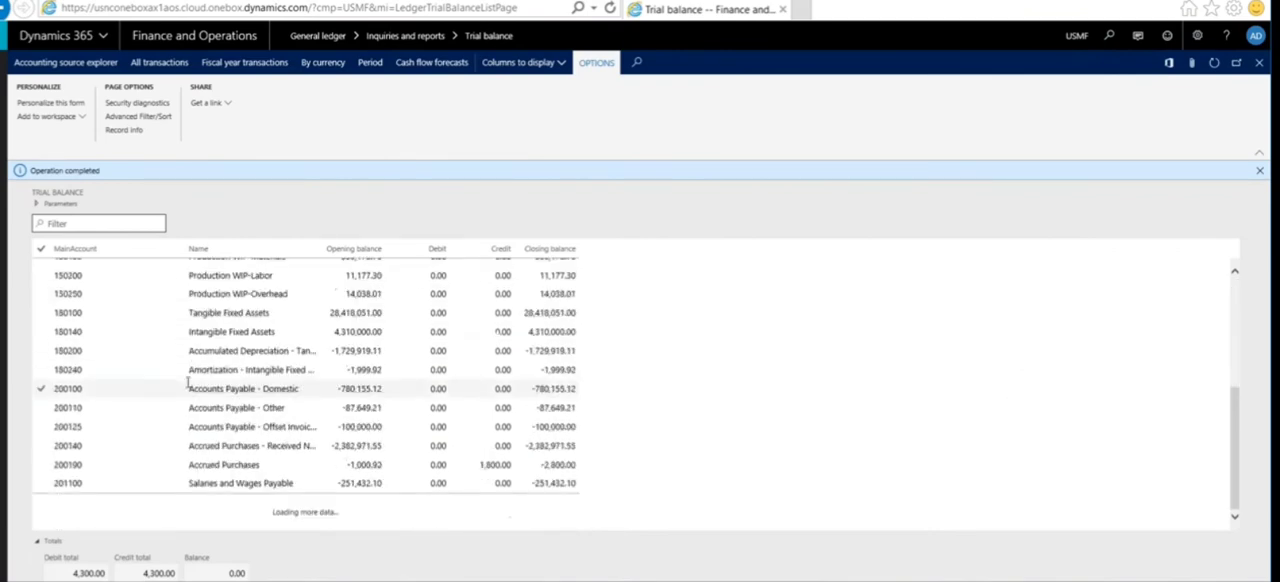
Step: Examine the opening transactions behind the Retained Earnings opening balance and the financial dimensions in their ledger accounts
scroll(183, 373, down, 8)
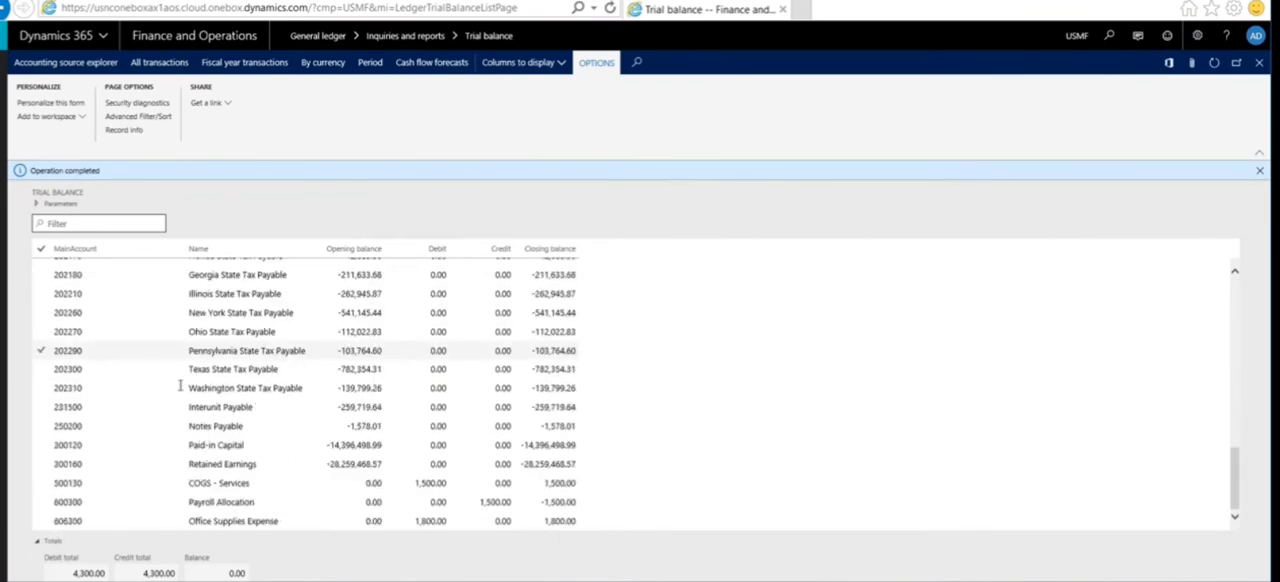
click(357, 463)
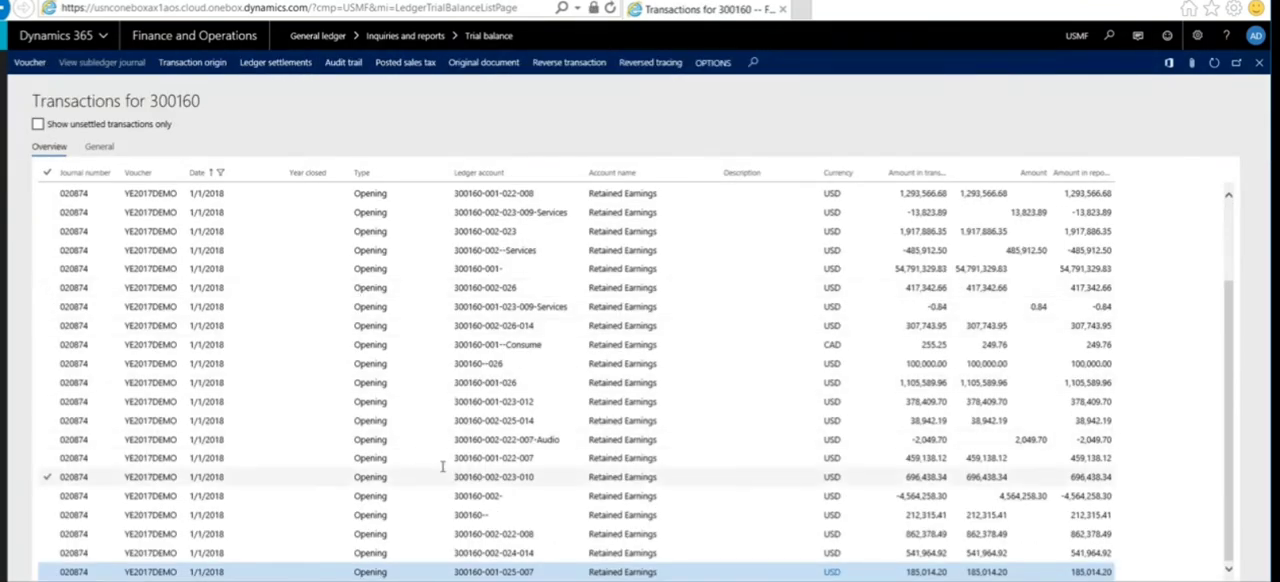
scroll(340, 460, up, 3)
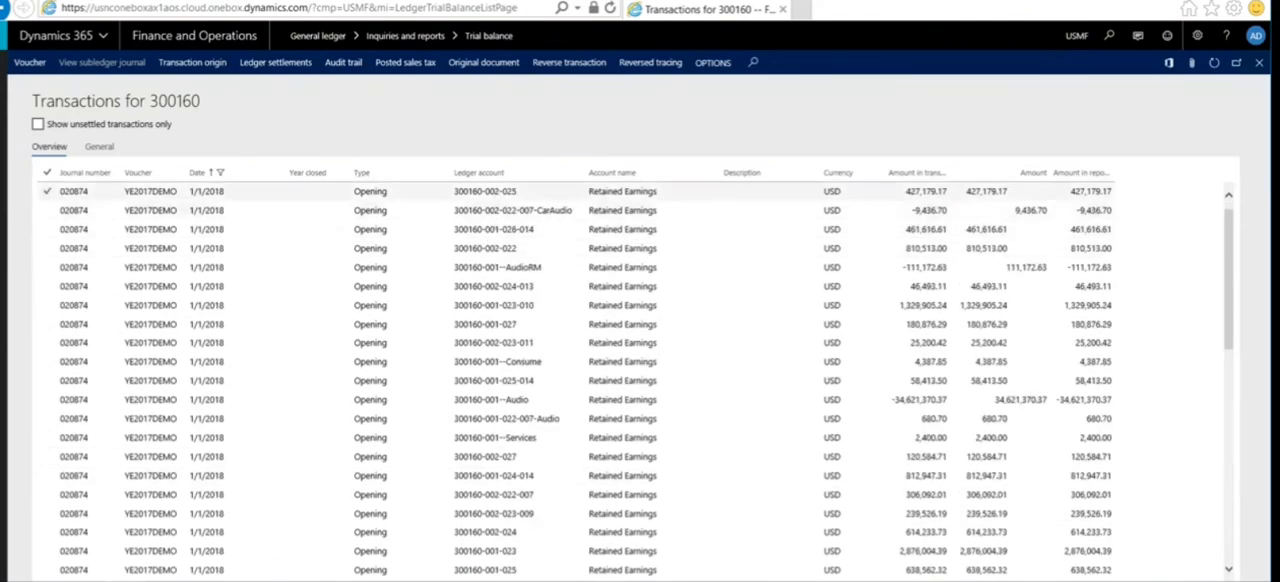
click(531, 229)
mouse_move(493, 229)
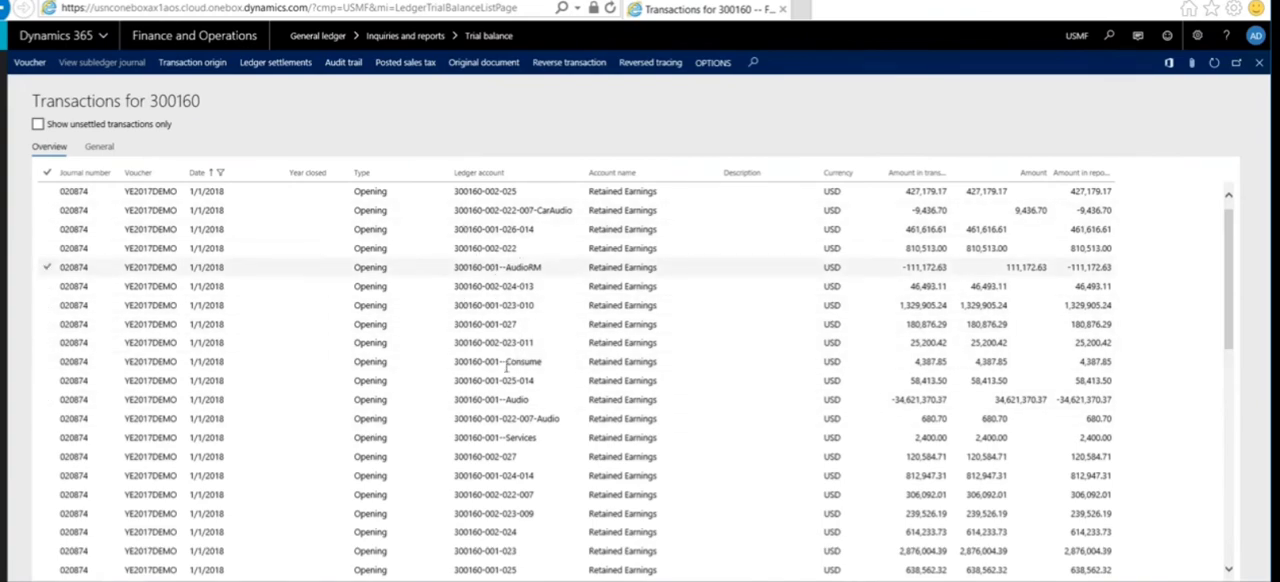
scroll(429, 360, down, 5)
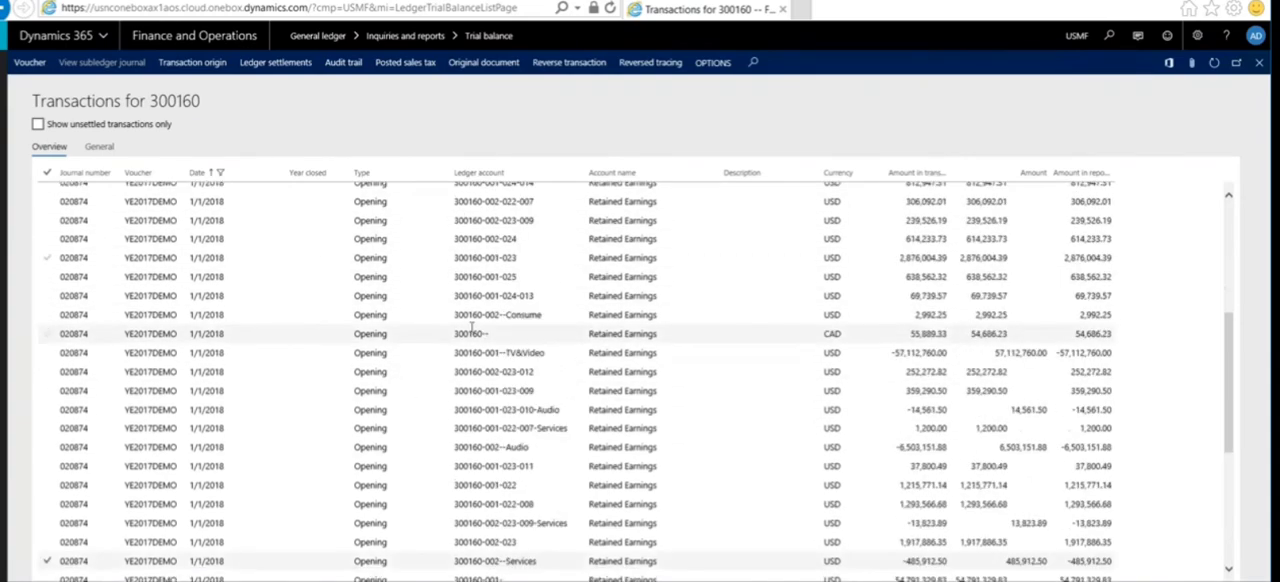
scroll(471, 327, up, 5)
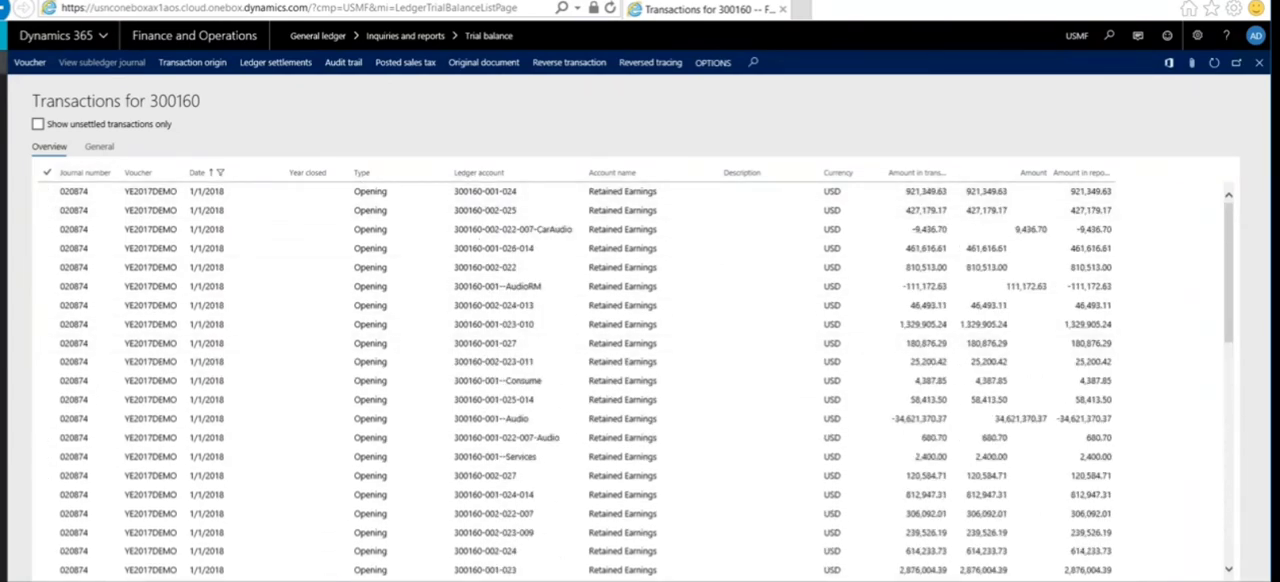
Step: Open the general ledger year end close setup and review the legal entities in the US companies group
click(3, 64)
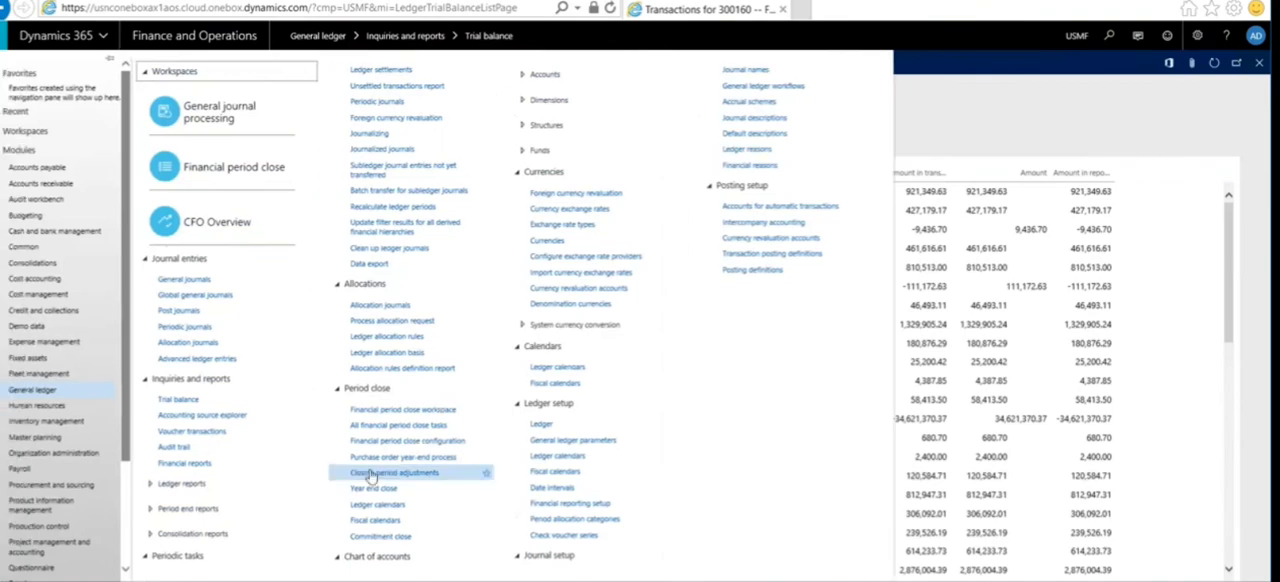
click(380, 490)
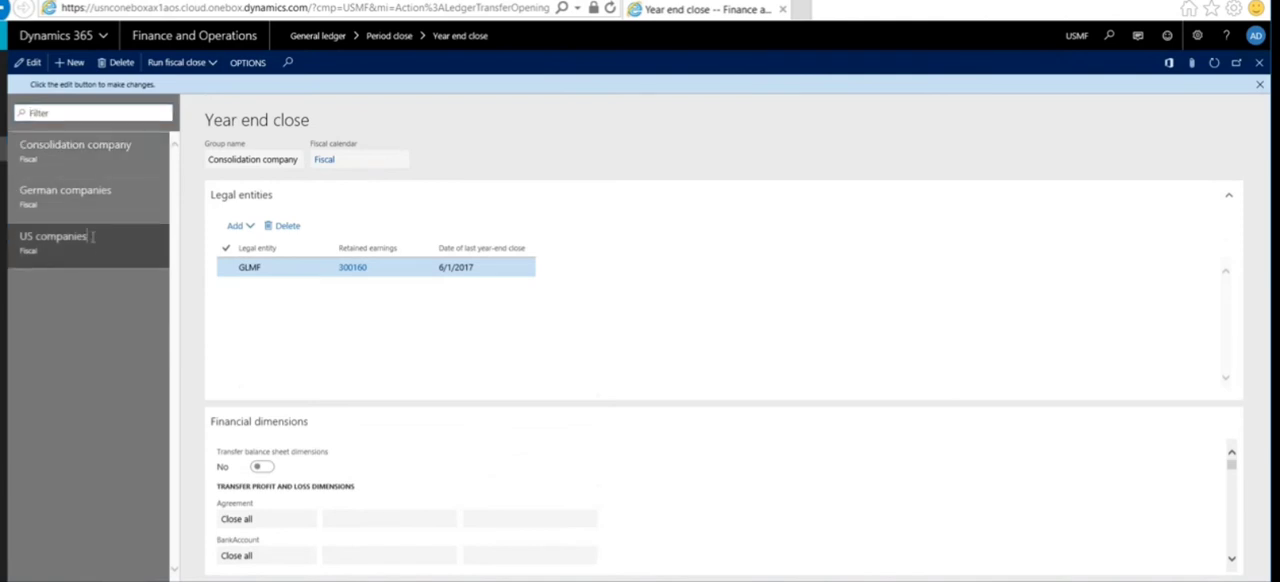
click(92, 236)
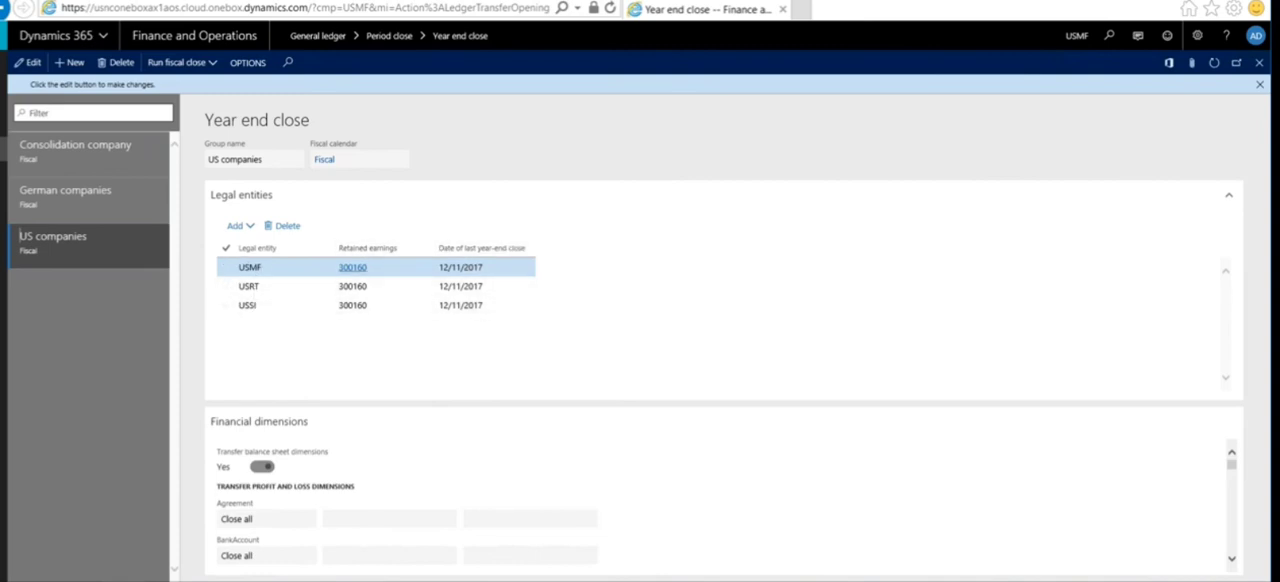
Step: Switch the active company to USRT and display the US companies group in the year end close setup
click(1076, 35)
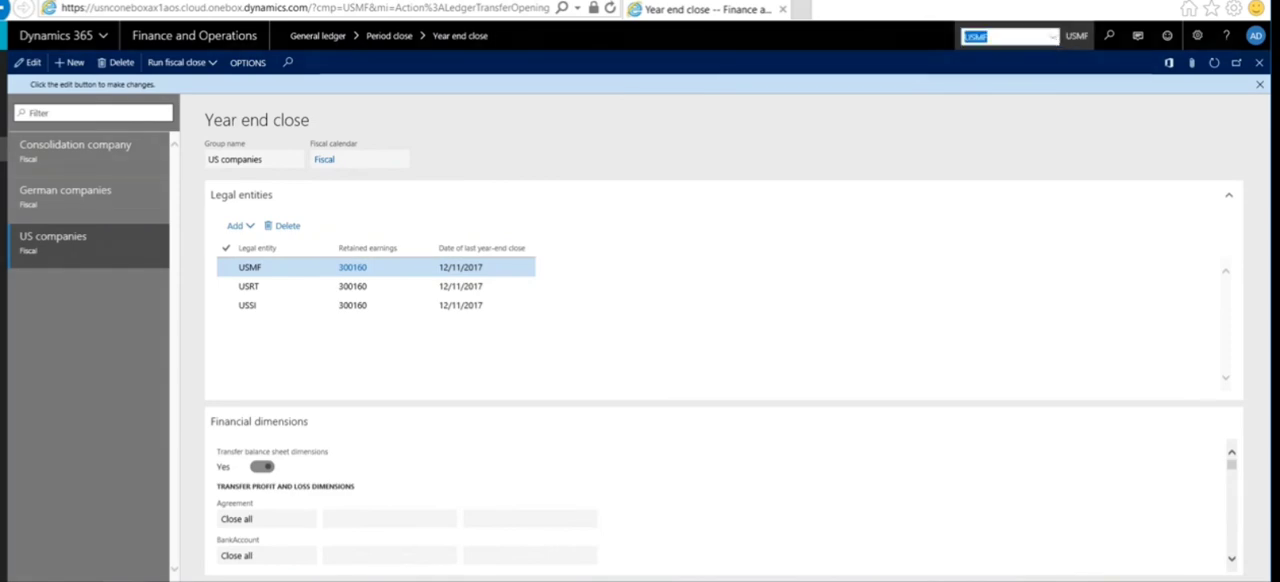
click(1053, 37)
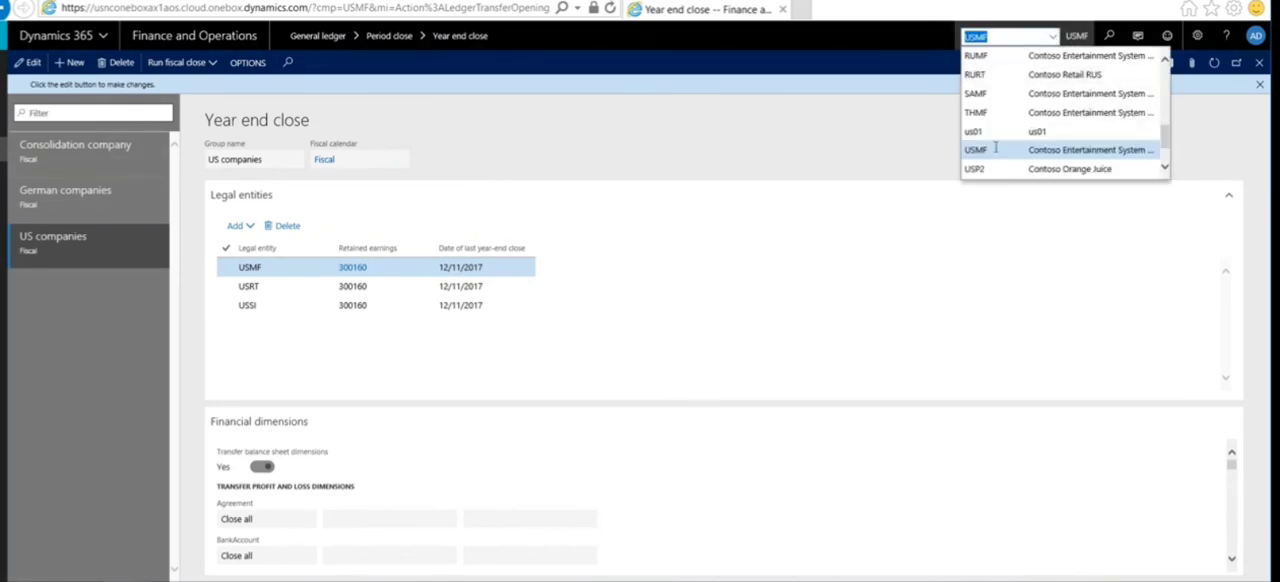
click(995, 150)
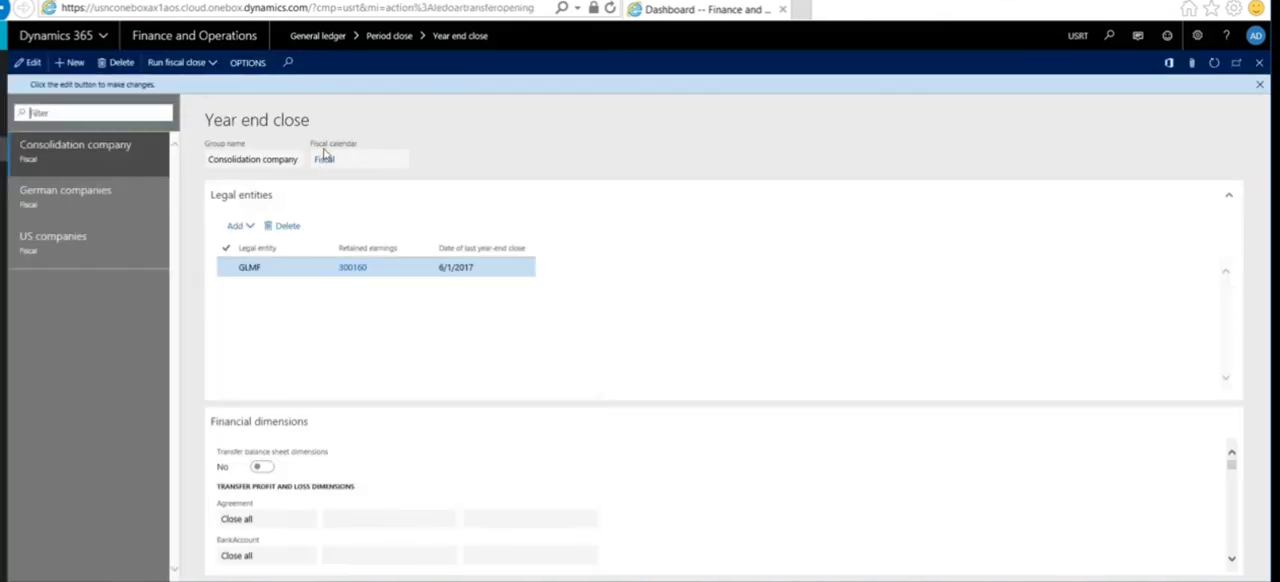
click(60, 243)
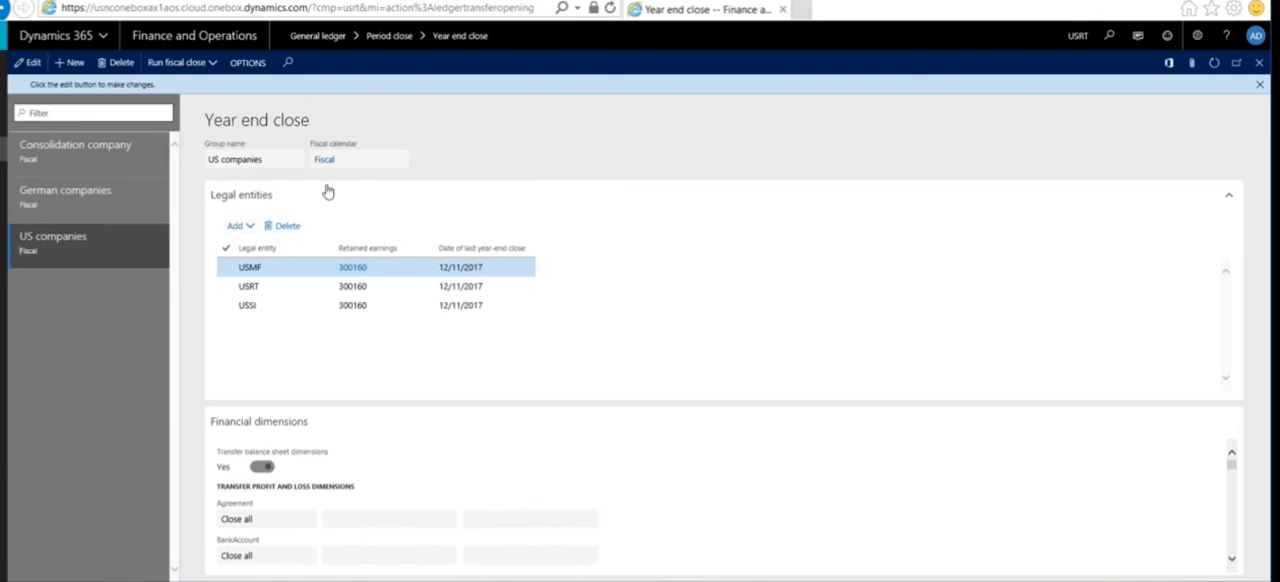
click(313, 272)
Step: Calculate the general ledger trial balance for 1/1/2018 to 12/31/2018 and open the transactions behind the Bank Account - USD opening balance
click(3, 150)
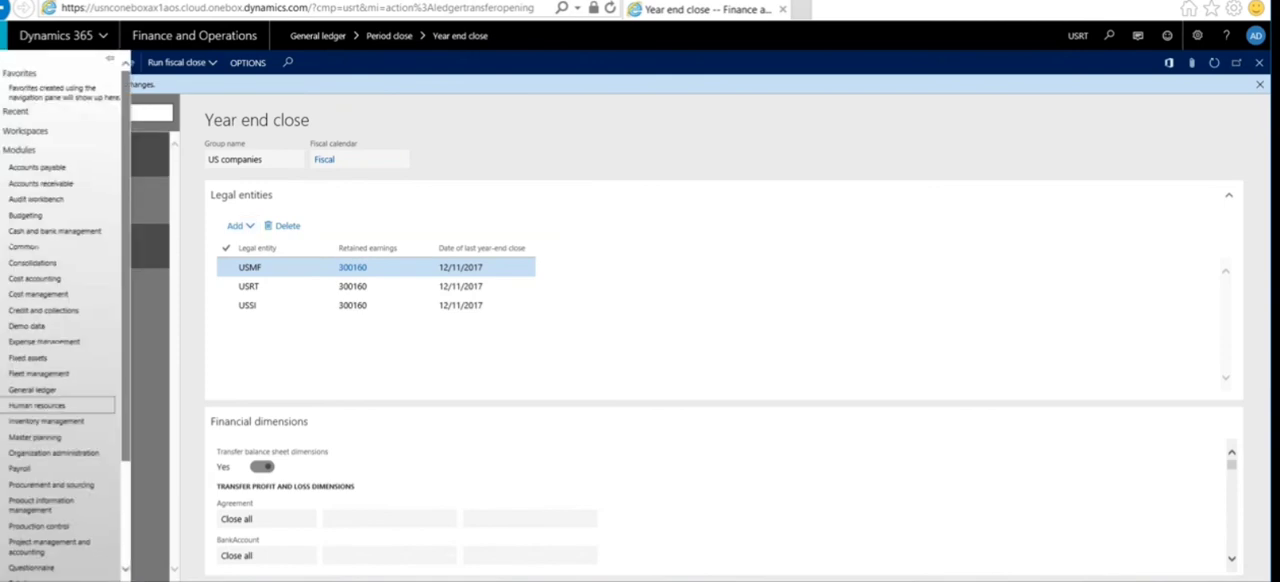
click(60, 389)
click(184, 401)
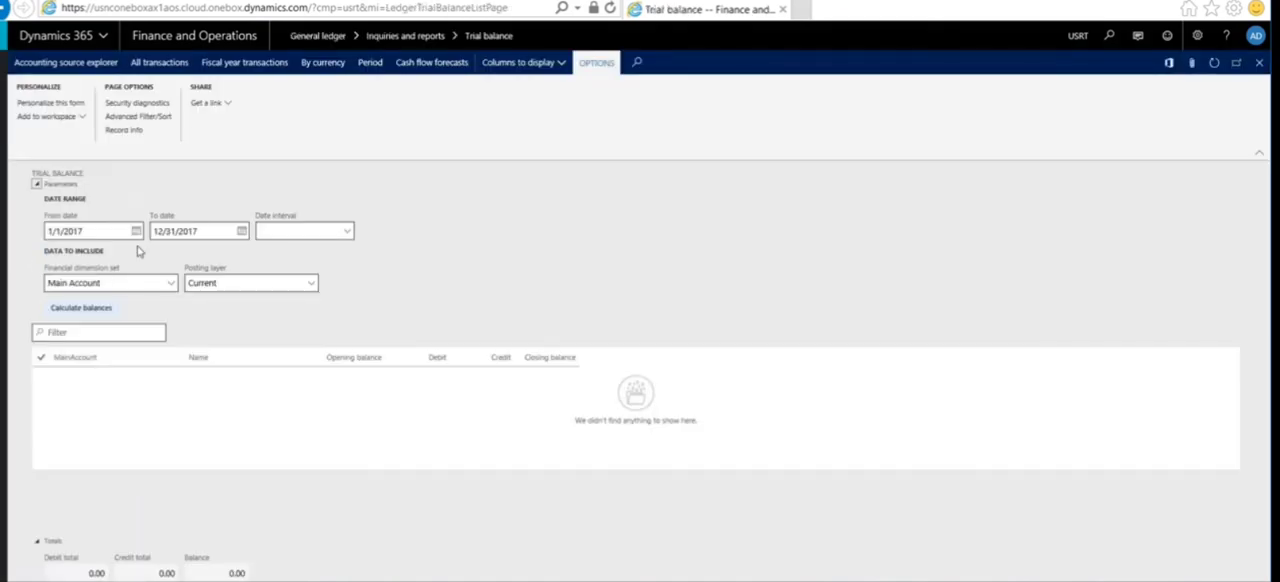
key(BackSpace)
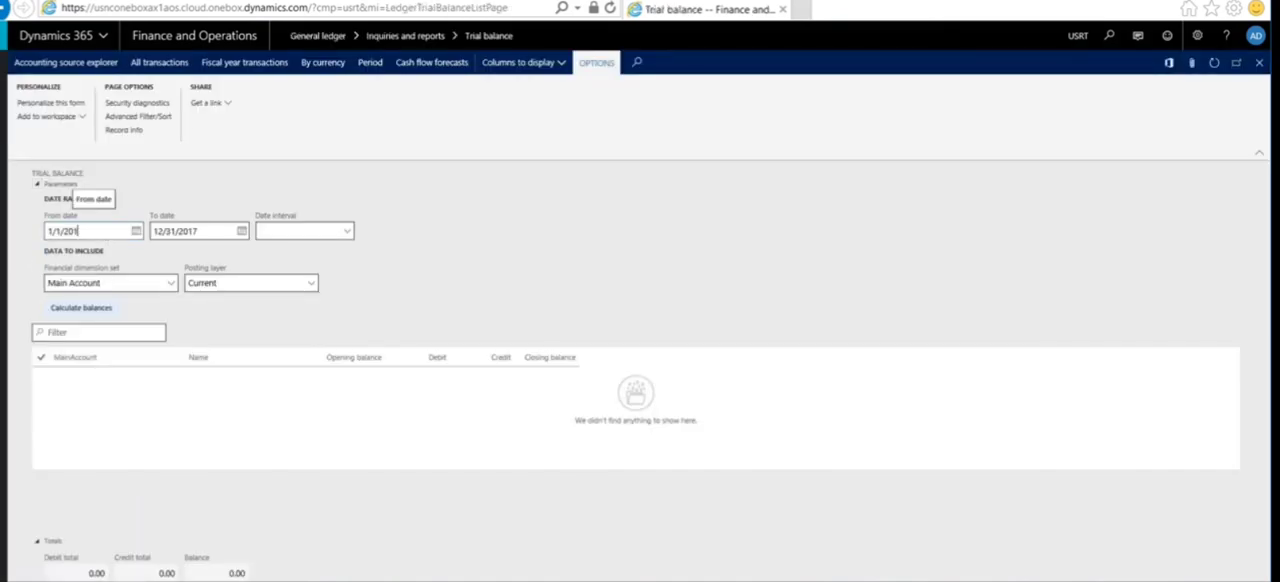
text(8)
key(Tab)
text(12/31/2018)
click(110, 311)
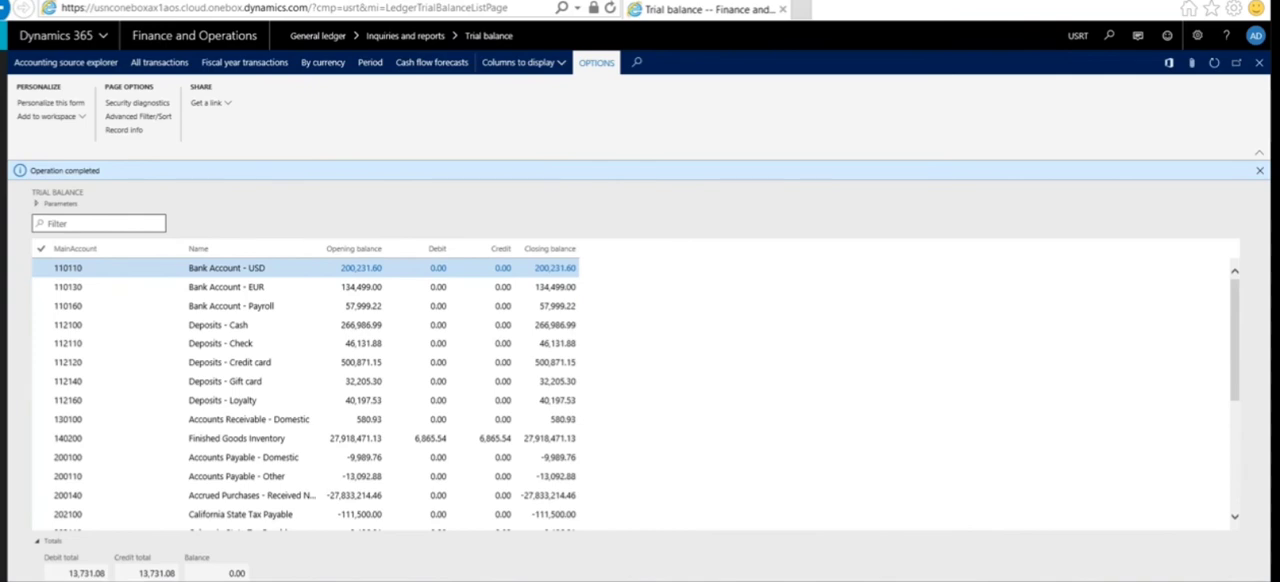
click(367, 270)
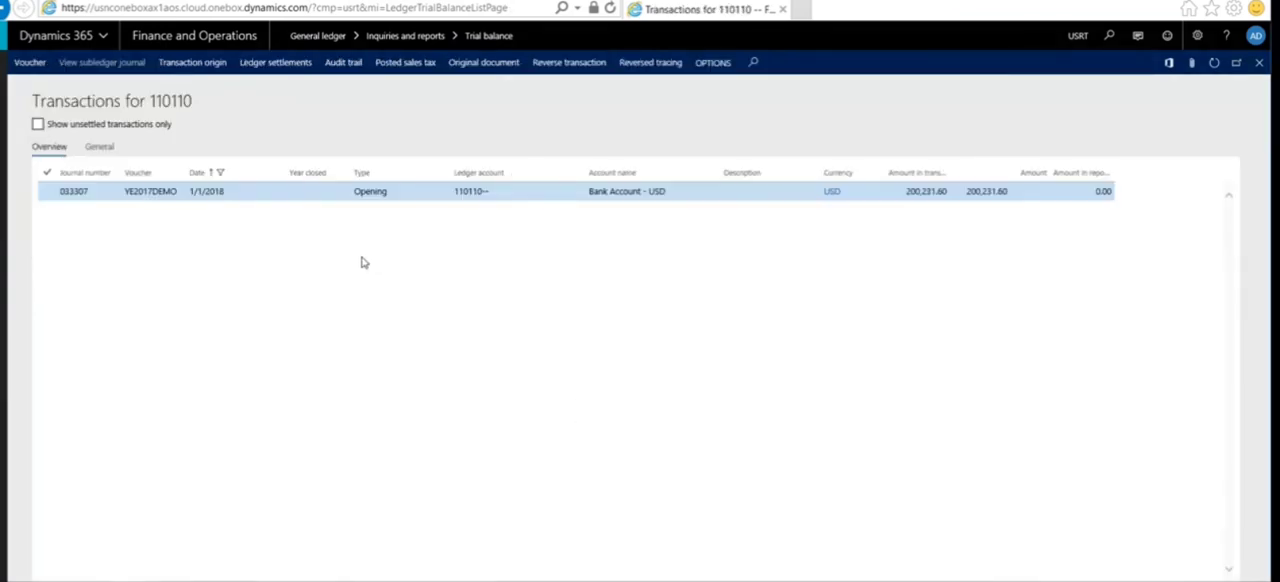